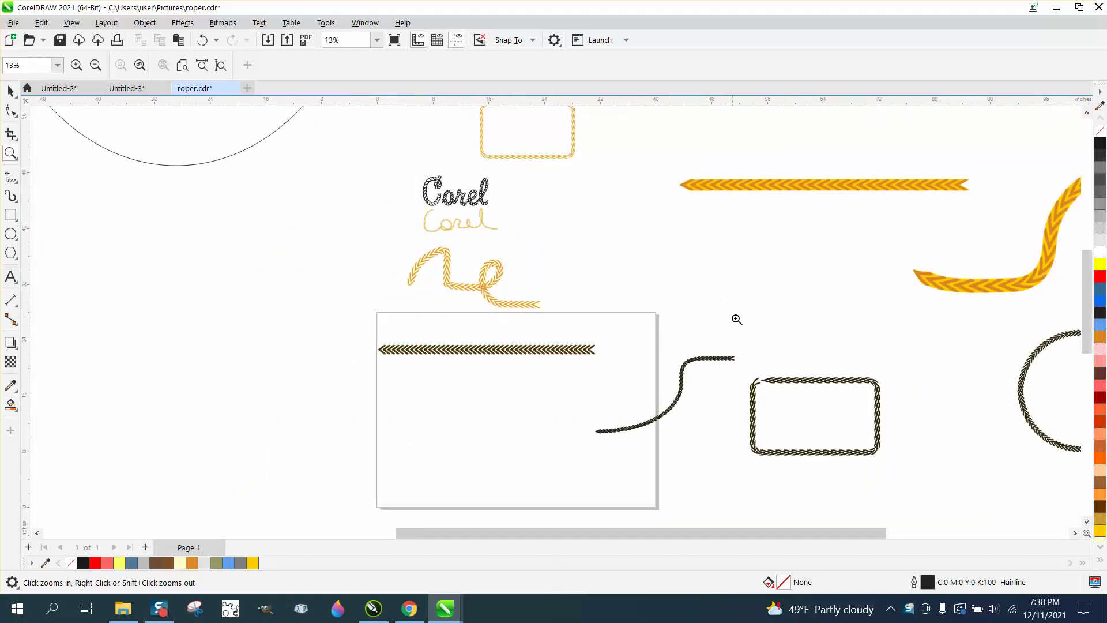
Examine where the rope ends meet on the brown rounded rectangle and the two brown rope circles
left_click_drag(737, 345, 958, 464)
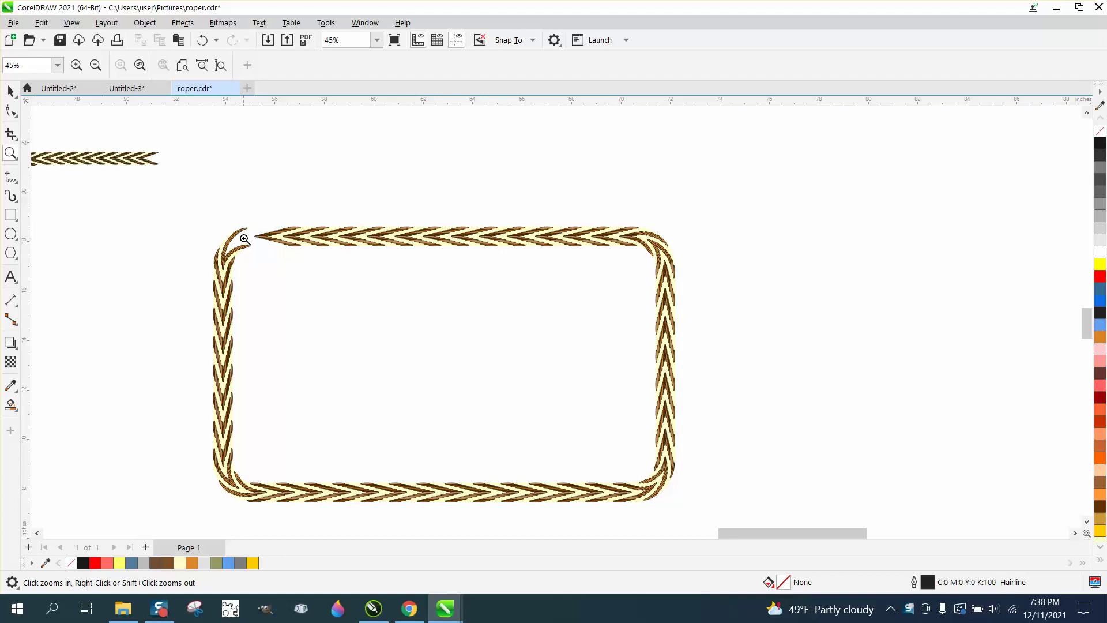
scroll(245, 238, "down", 5)
left_click_drag(921, 165, 1019, 241)
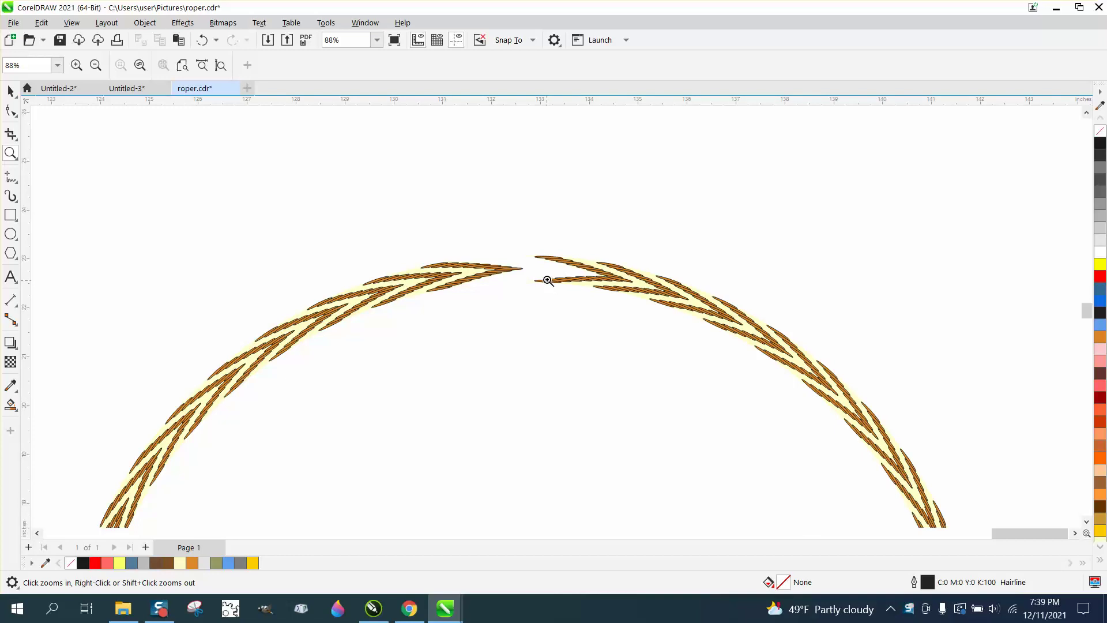
scroll(548, 281, "down", 5)
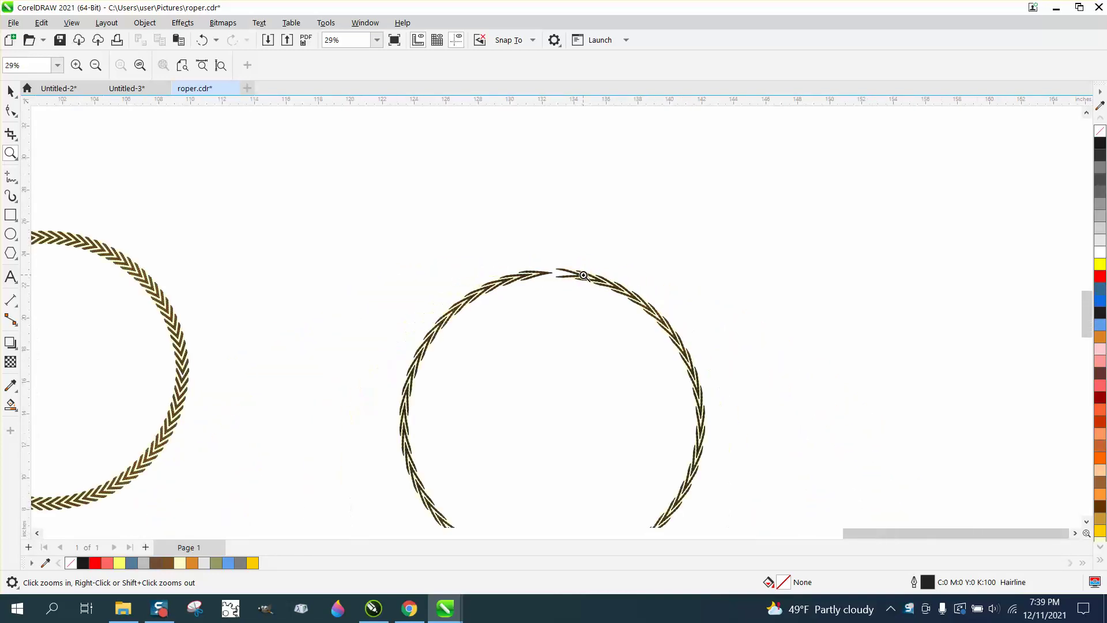
scroll(584, 275, "down", 3)
left_click_drag(202, 239, 529, 410)
scroll(698, 399, "down", 4)
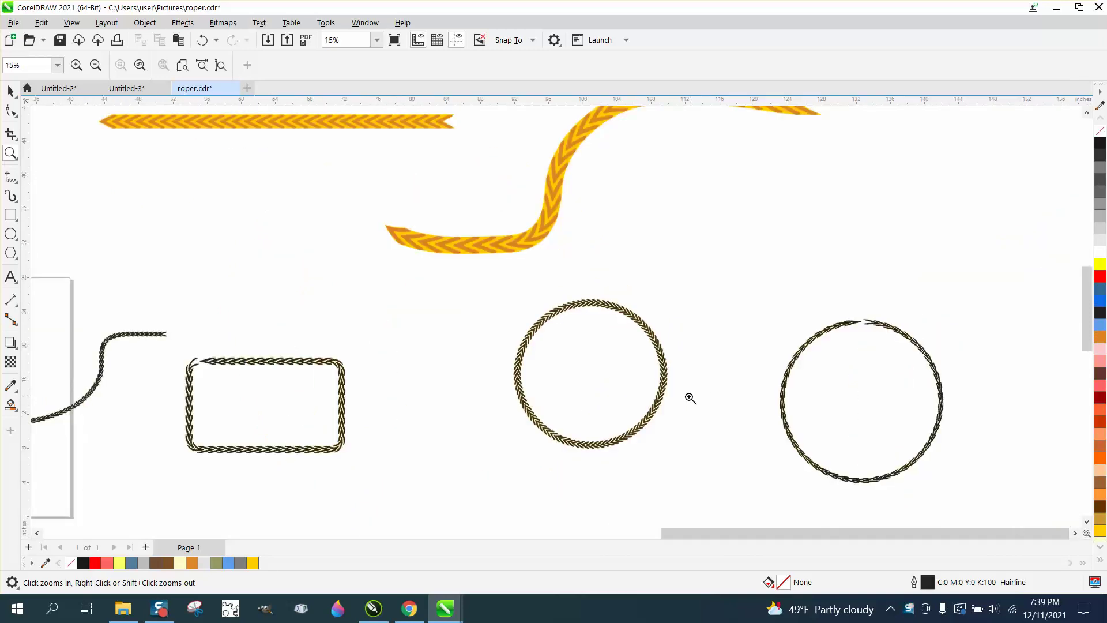
scroll(609, 411, "down", 1)
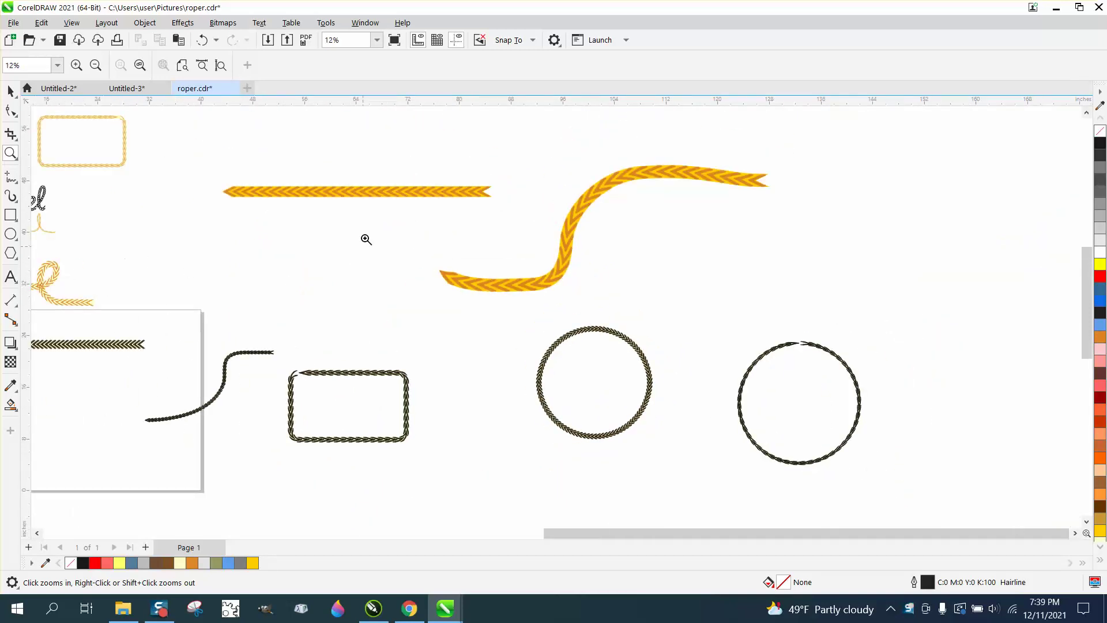
Draw a rectangle about 44.7 by 2.4 inches below the straight orange rope and fill it with golden yellow #FFCC00
left_click(11, 91)
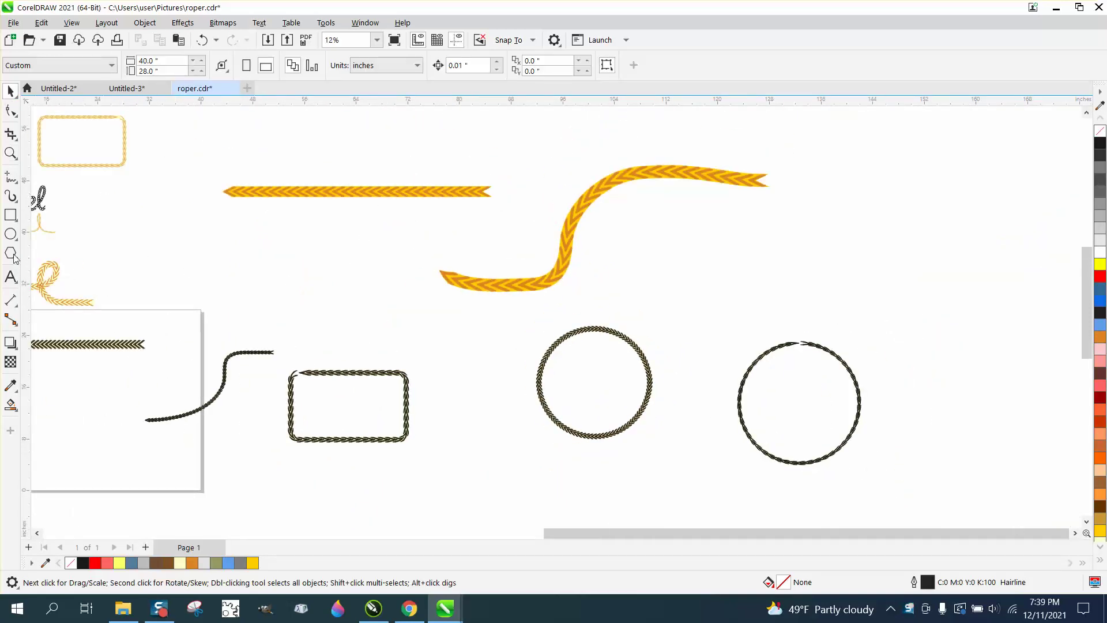
left_click(10, 214)
left_click_drag(221, 231, 511, 246)
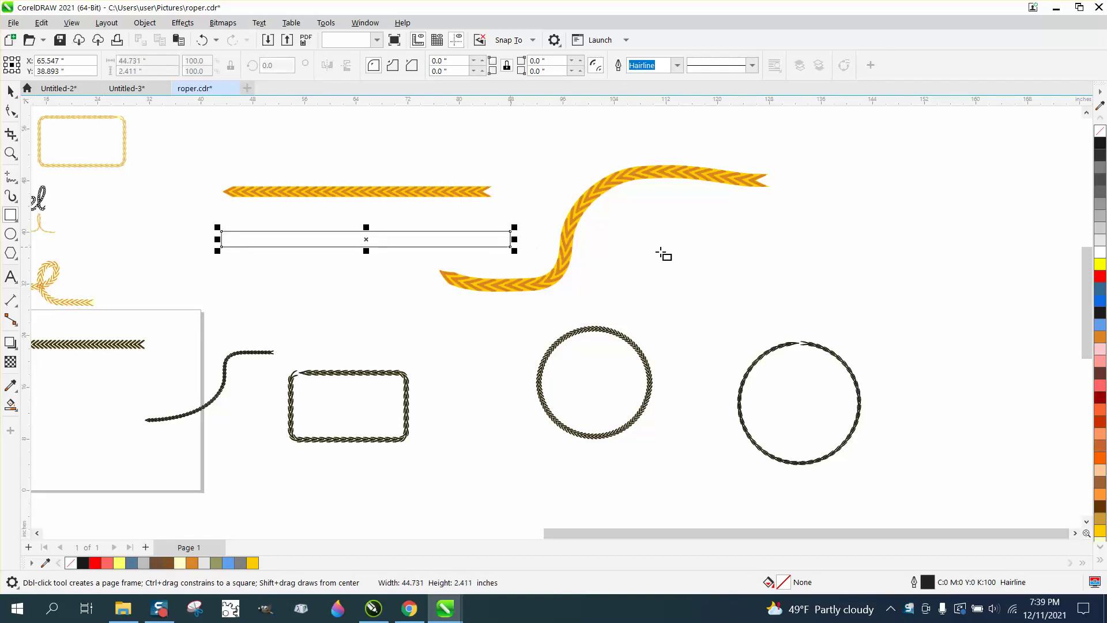
left_click(1101, 531)
Draw a flat ellipse about 0.53 by 0.18 inches just inside the yellow rectangle's upper edge, near its left end
left_click(10, 153)
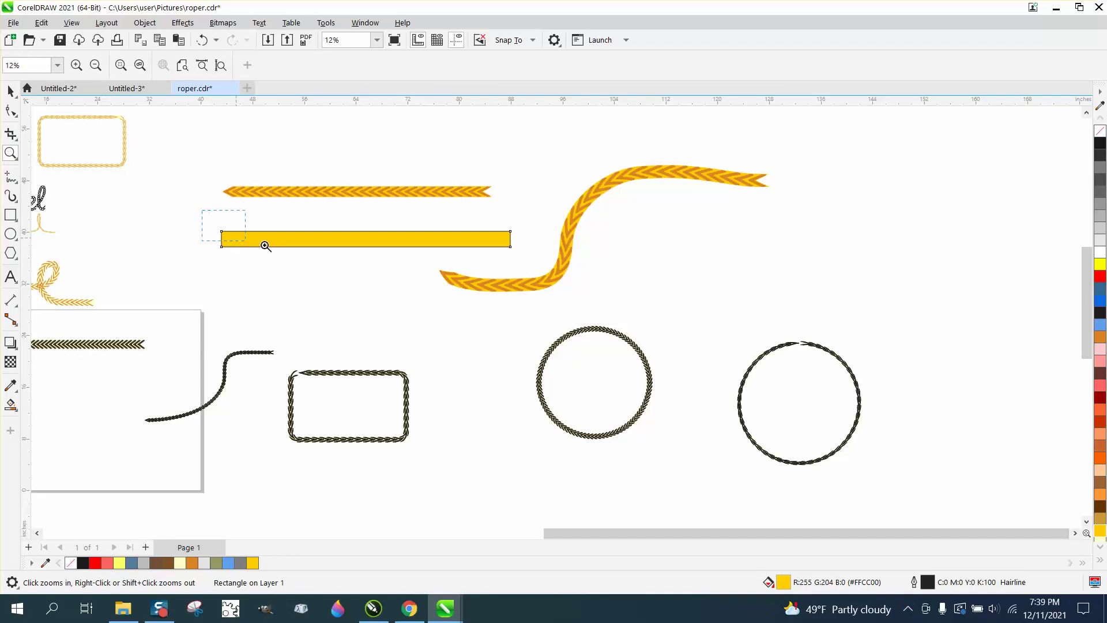
left_click(651, 328)
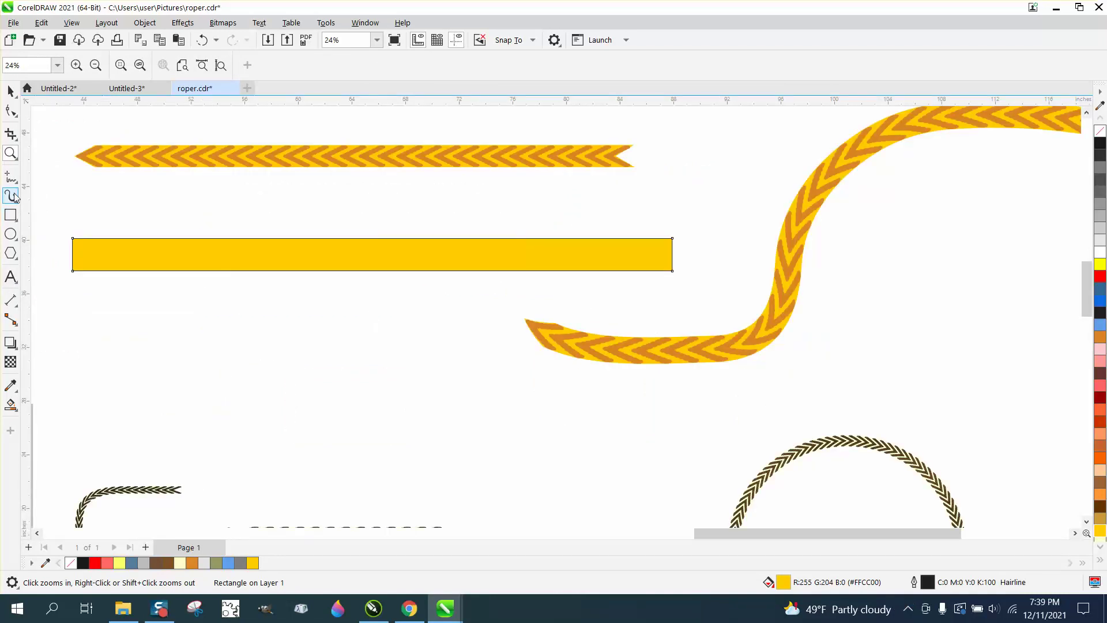
left_click(11, 234)
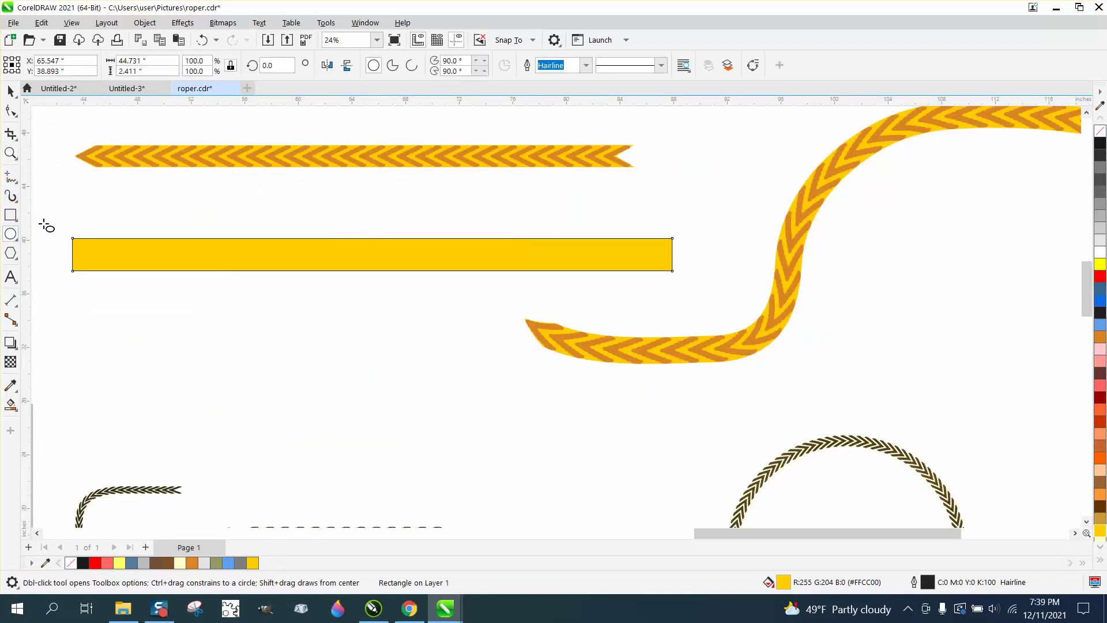
left_click(11, 153)
left_click_drag(50, 219, 291, 314)
left_click(10, 233)
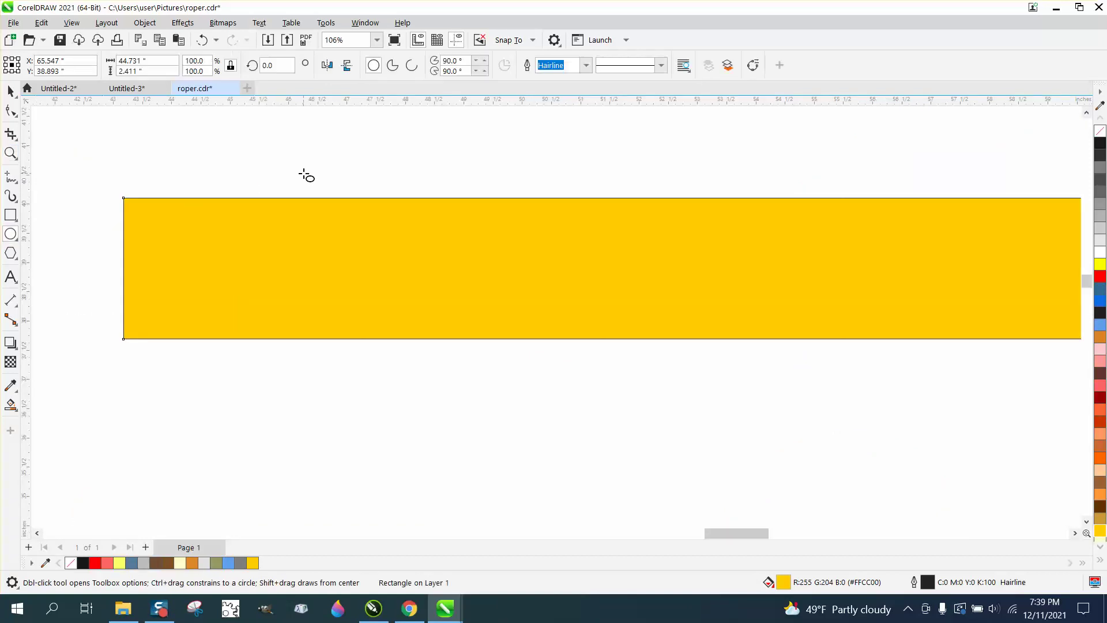
left_click_drag(303, 174, 237, 206)
key("space")
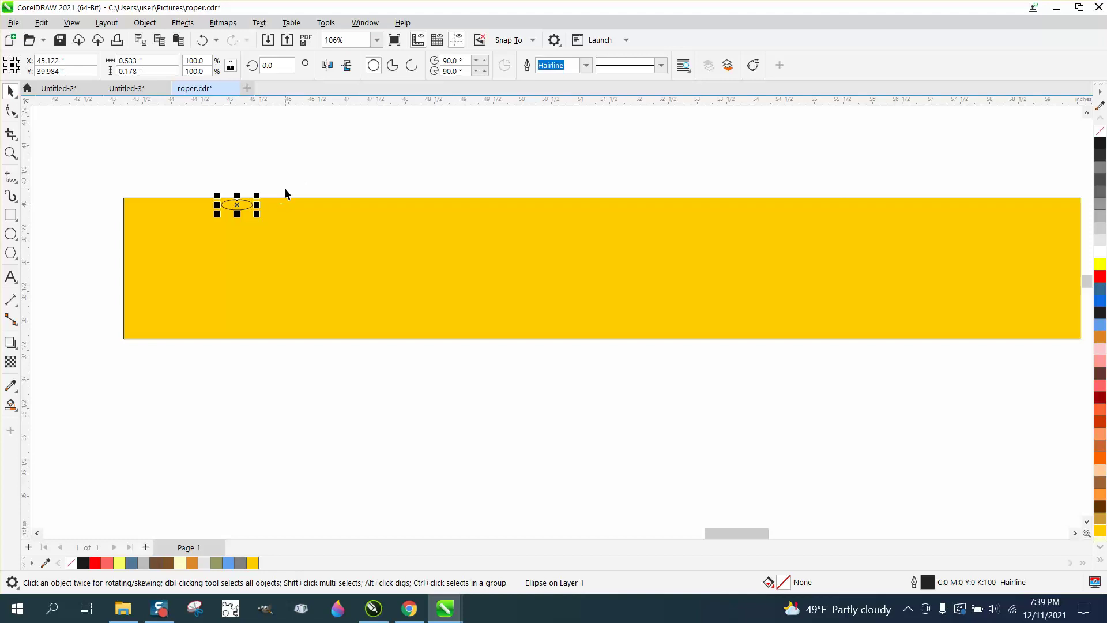
Nudge the ellipse up to the rectangle's upper edge, fill it with orange #DC8424 and remove its outline
left_click(7, 153)
left_click(338, 292)
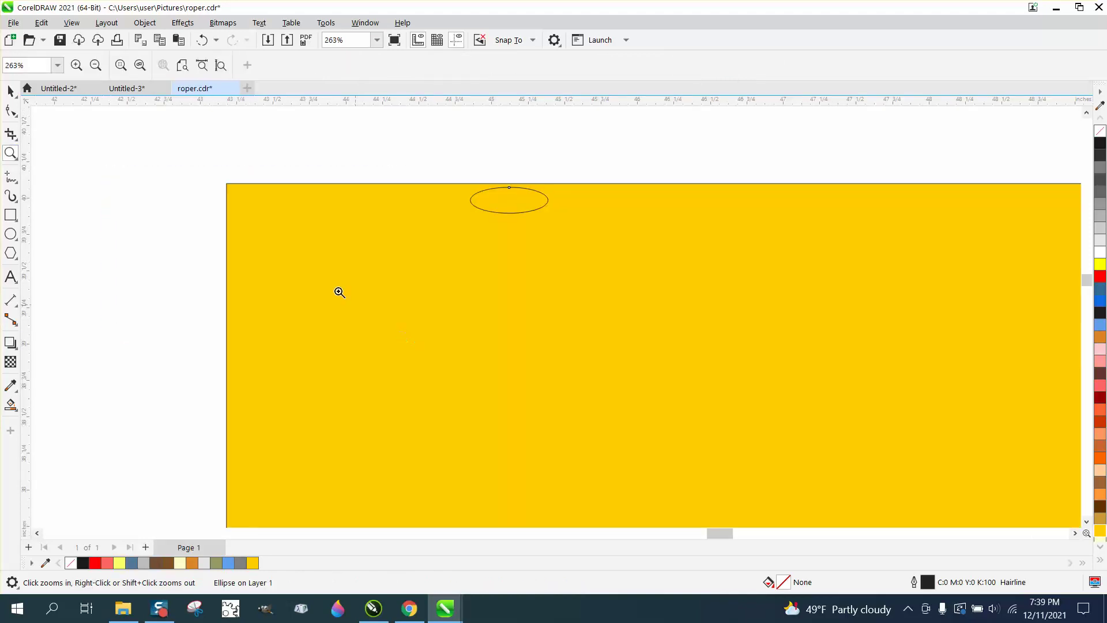
key("space")
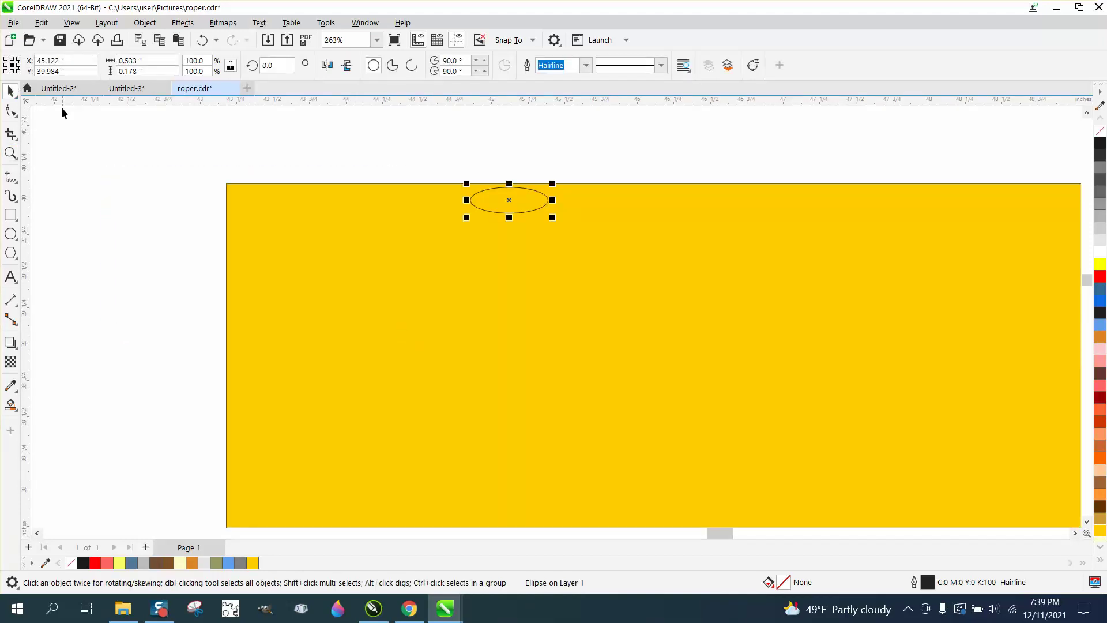
key("Up")
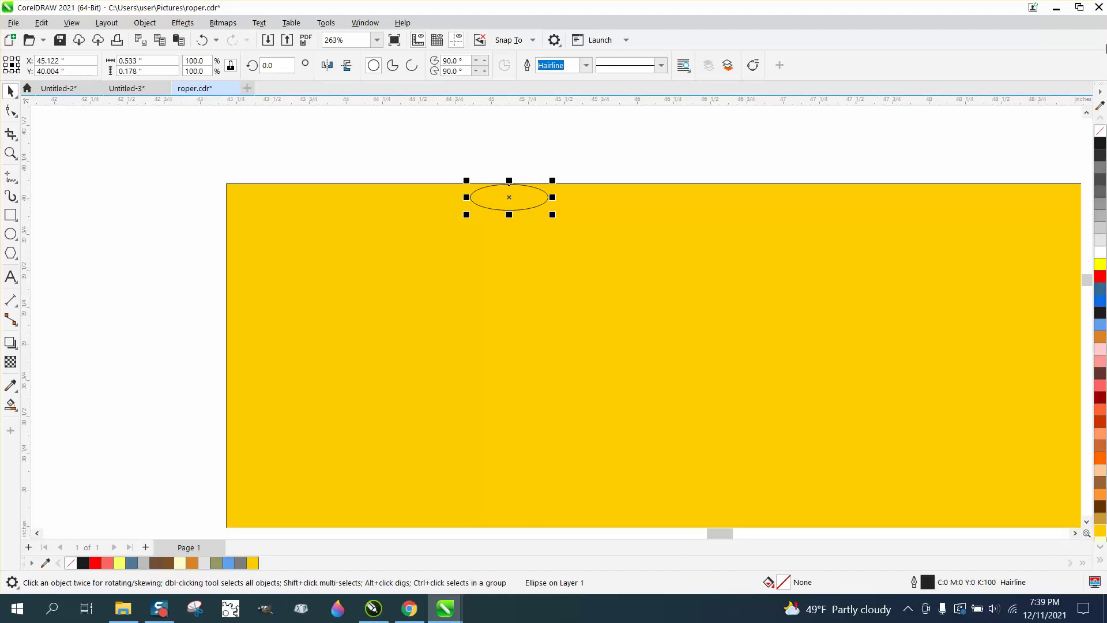
left_click(1100, 339)
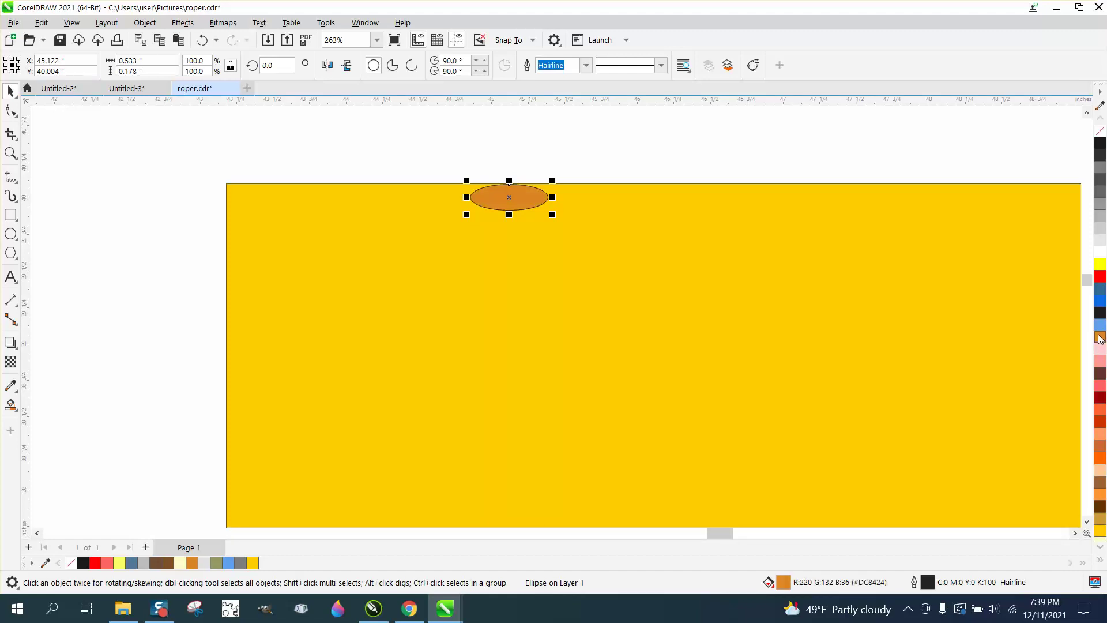
right_click(1099, 129)
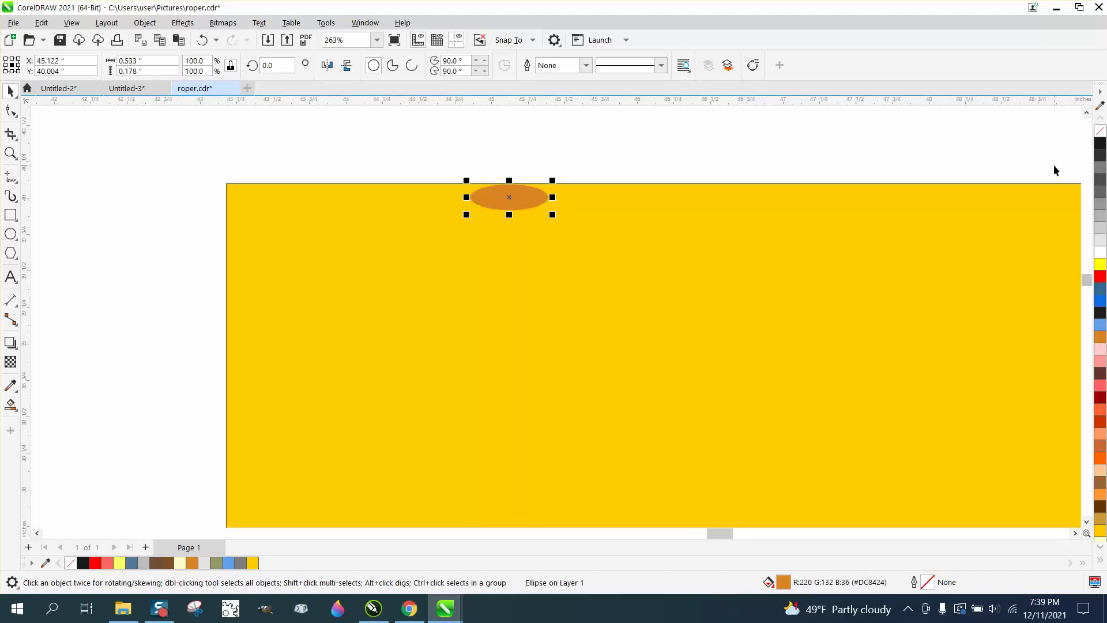
Place a horizontal guideline through the rectangle's vertical centre and copy the ellipse onto it at the rectangle's left edge
scroll(451, 165, "down", 1)
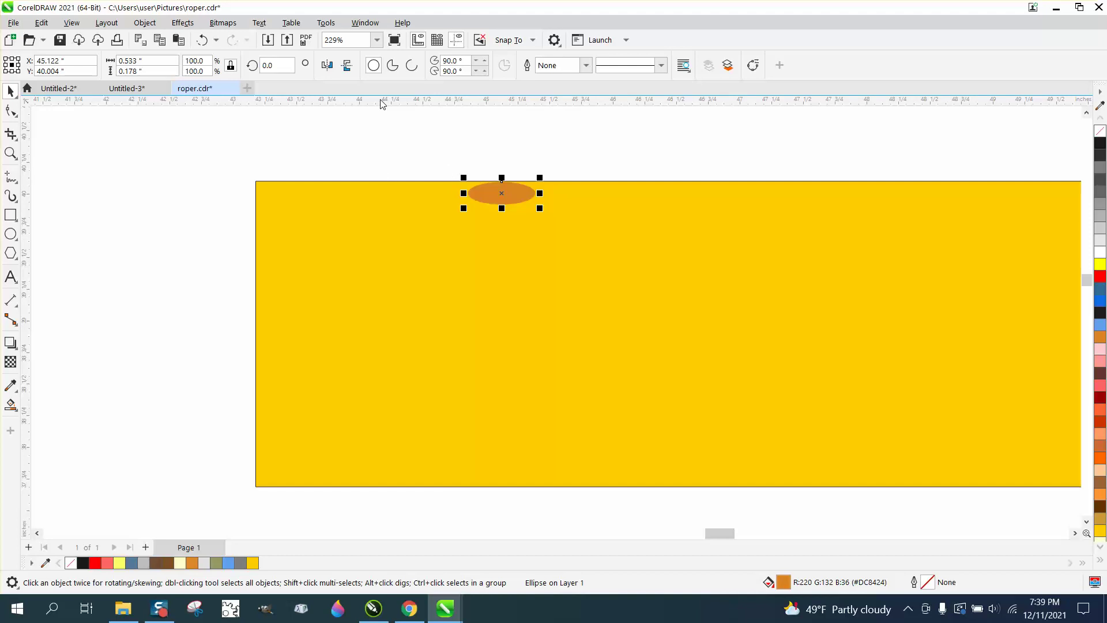
left_click_drag(247, 314, 256, 335)
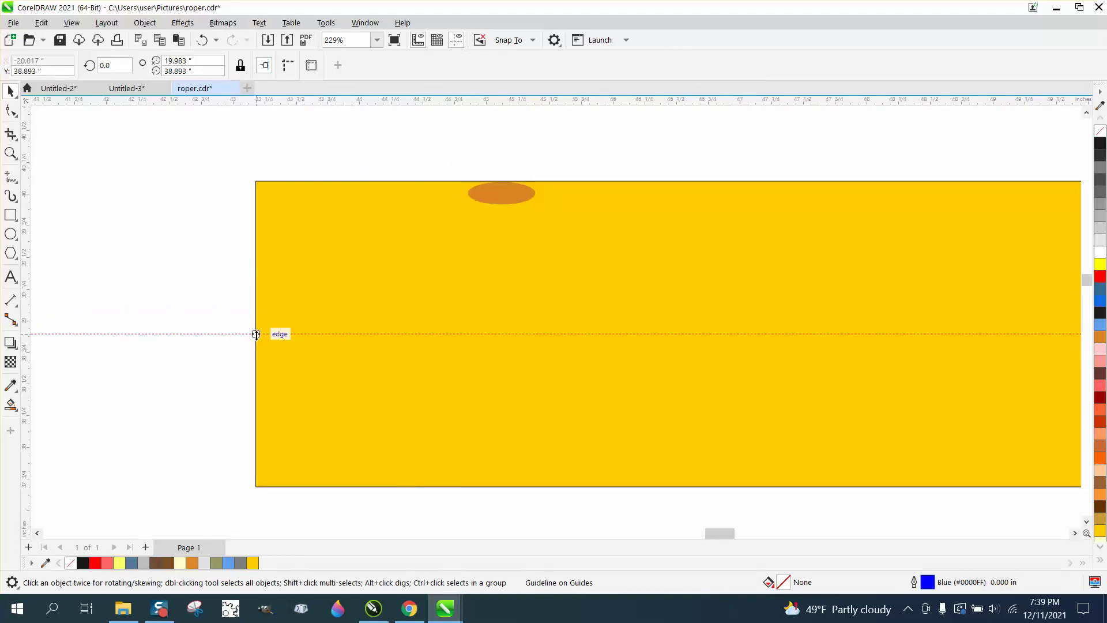
left_click(503, 199)
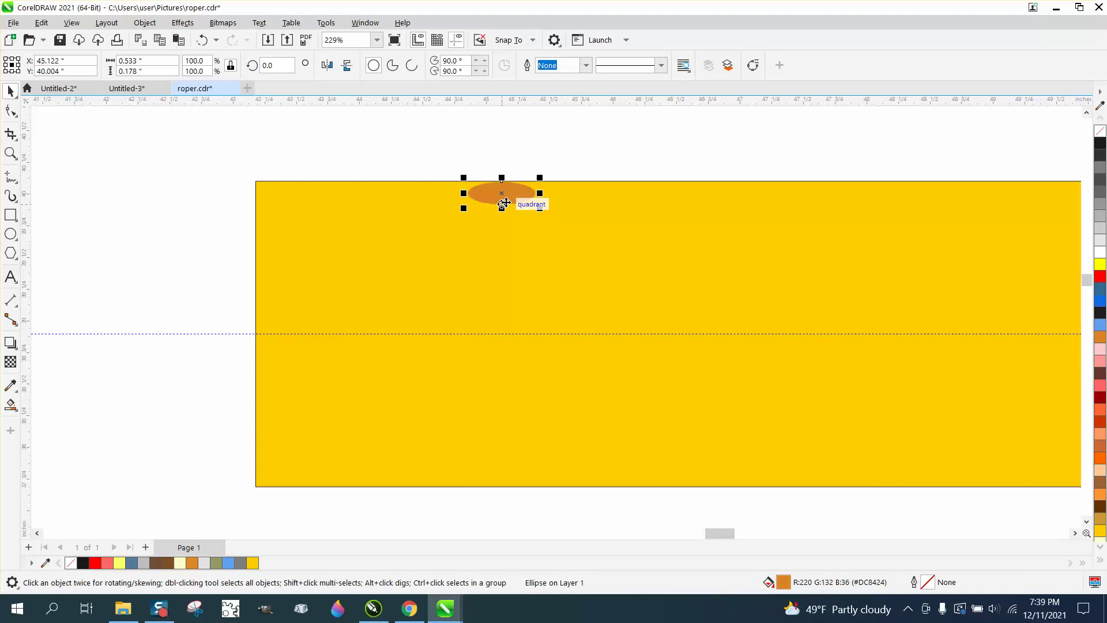
left_click_drag(503, 205, 288, 332)
Blend the two orange ellipses with 6 steps and raise the blend to 7 steps
left_click_drag(202, 169, 650, 419)
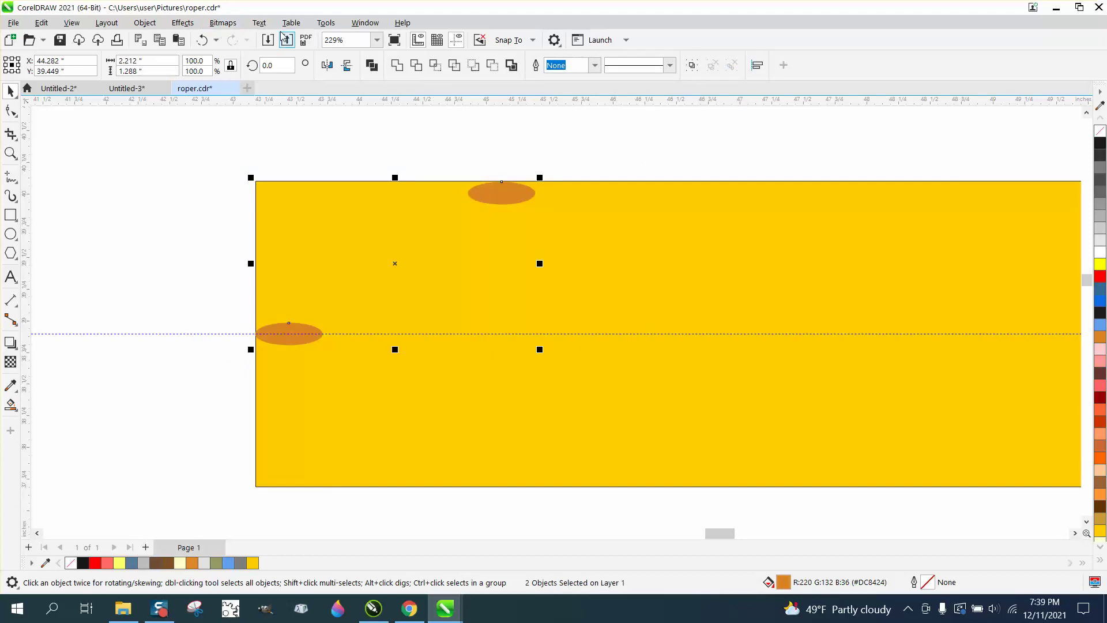
left_click(192, 26)
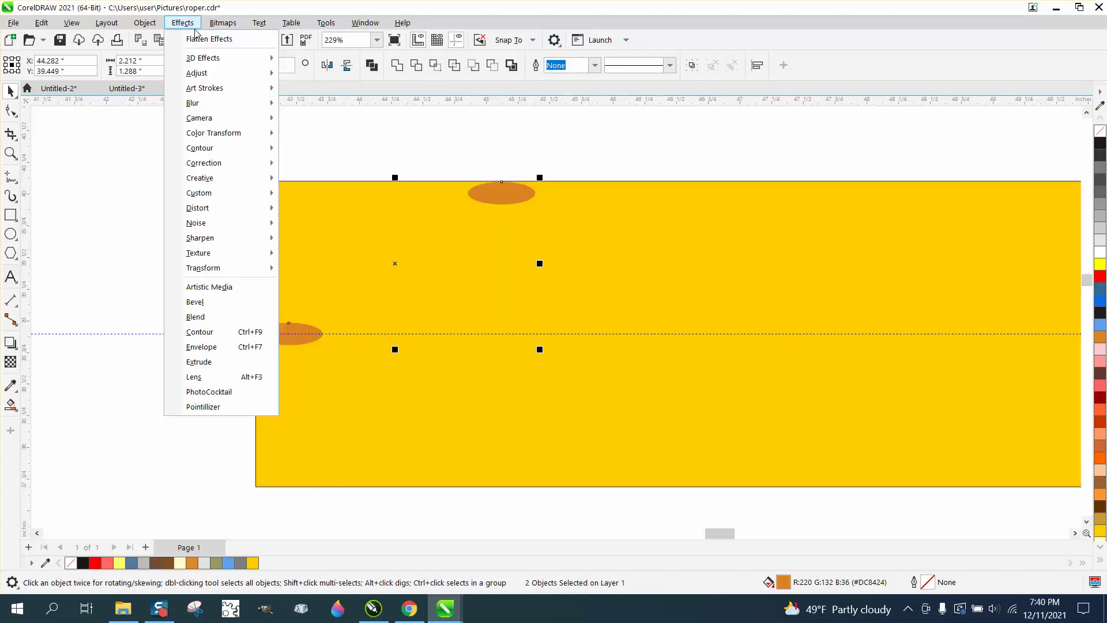
left_click(234, 320)
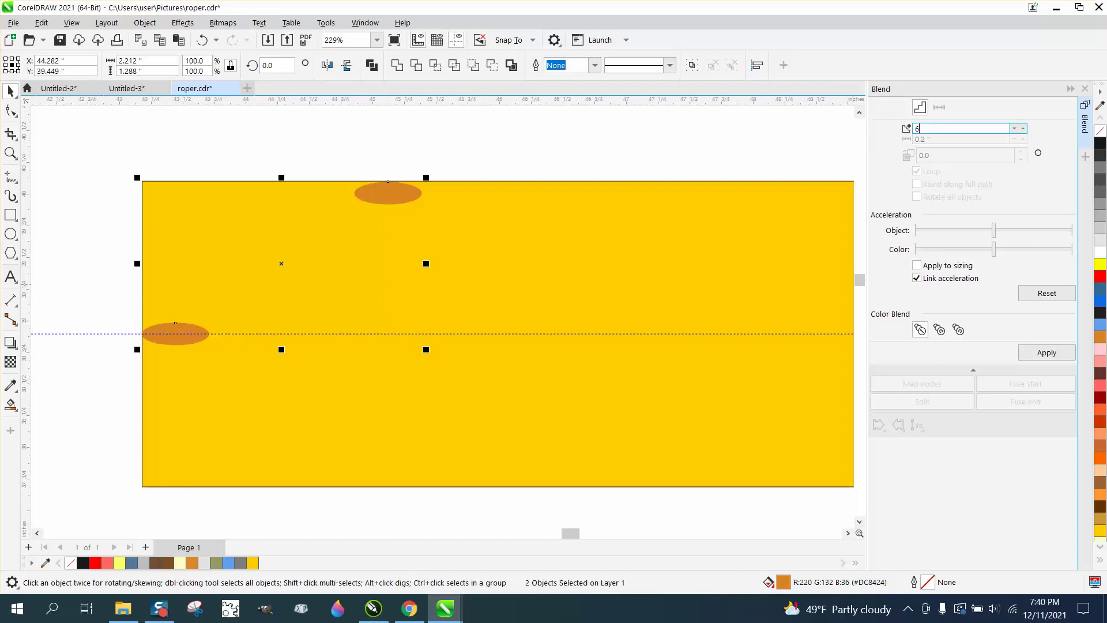
left_click(1047, 353)
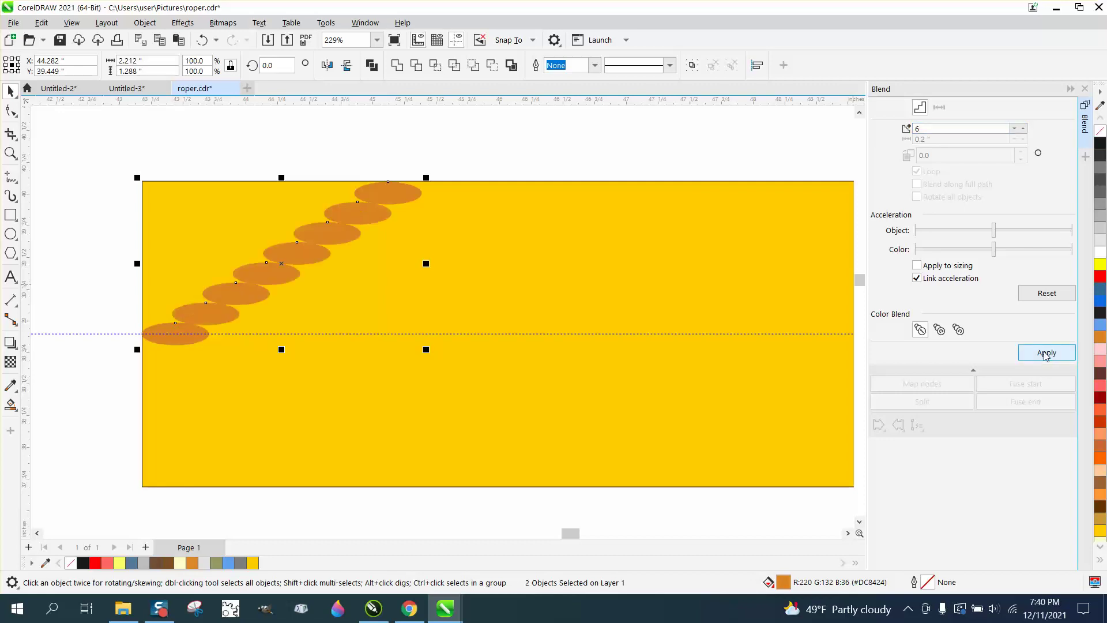
left_click(1025, 128)
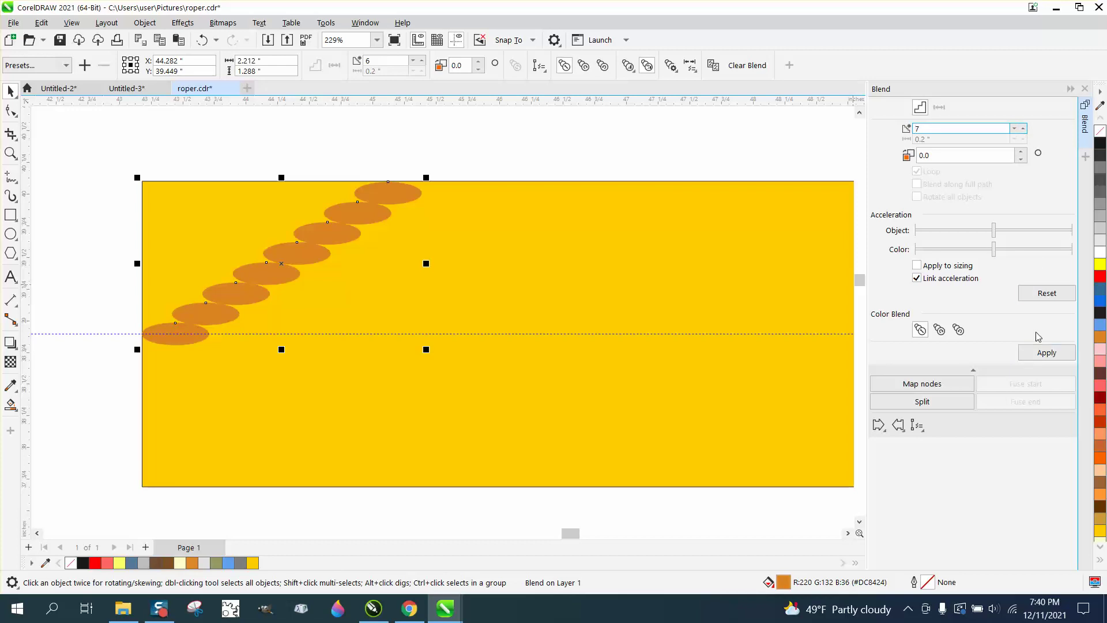
left_click(1046, 352)
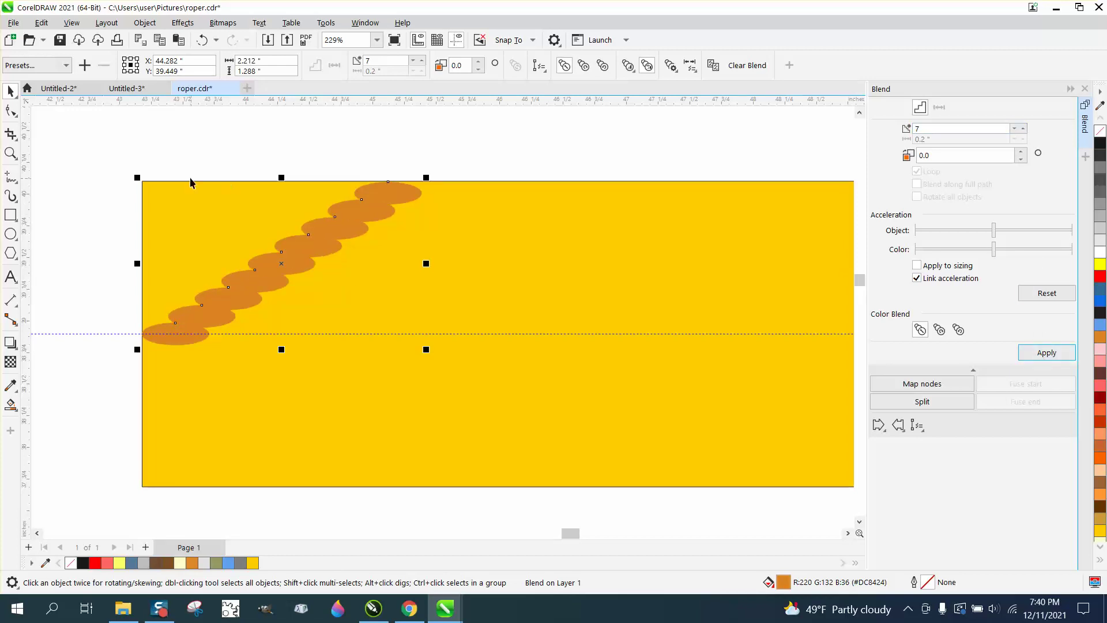
Break the ellipse blend apart and ungroup all of its ellipses into separate objects
left_click_drag(97, 151, 289, 309)
left_click_drag(533, 359, 534, 359)
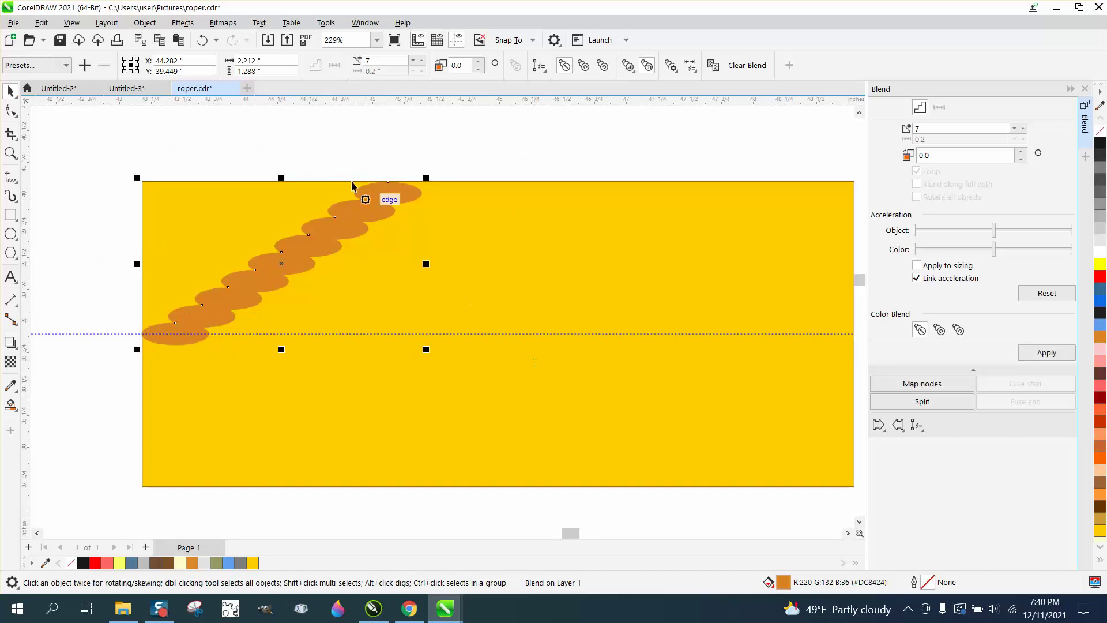
left_click(145, 22)
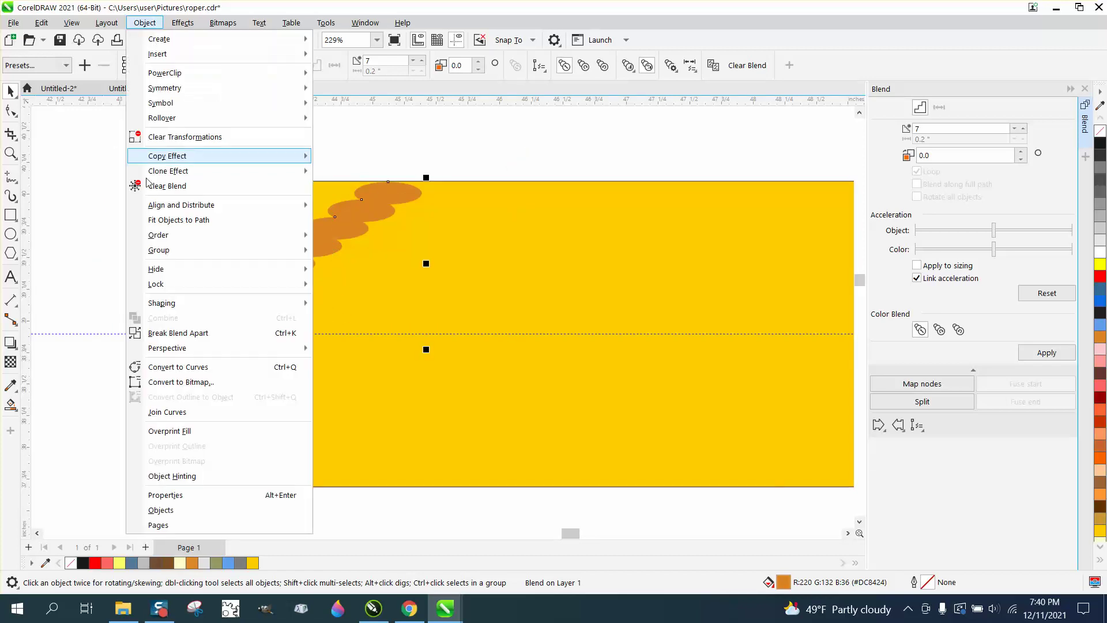
left_click(178, 332)
left_click_drag(109, 153, 516, 347)
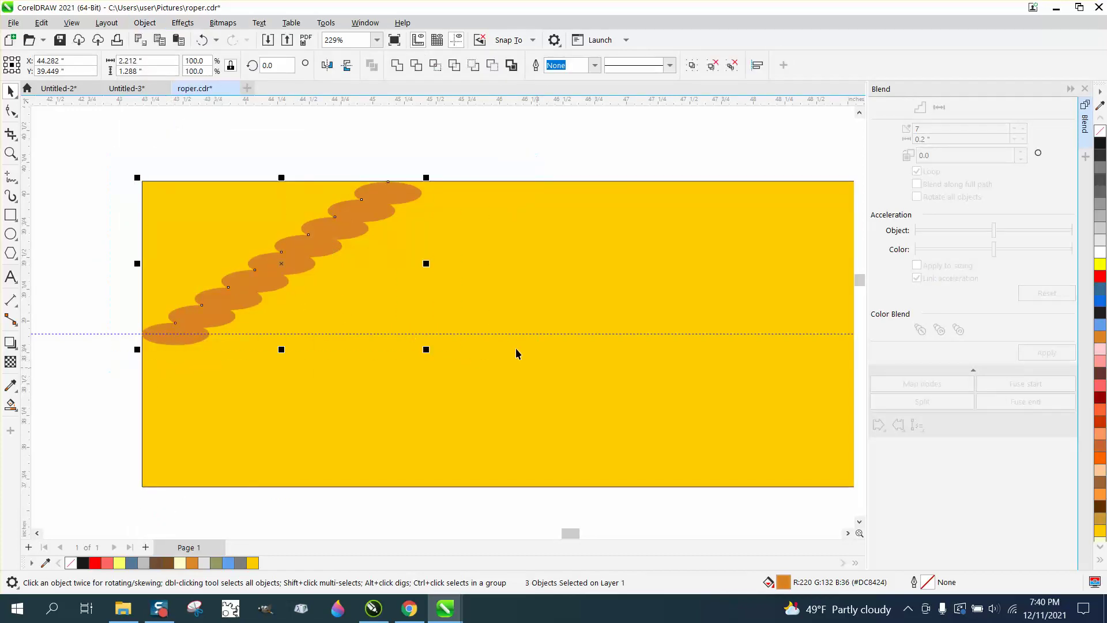
left_click(145, 22)
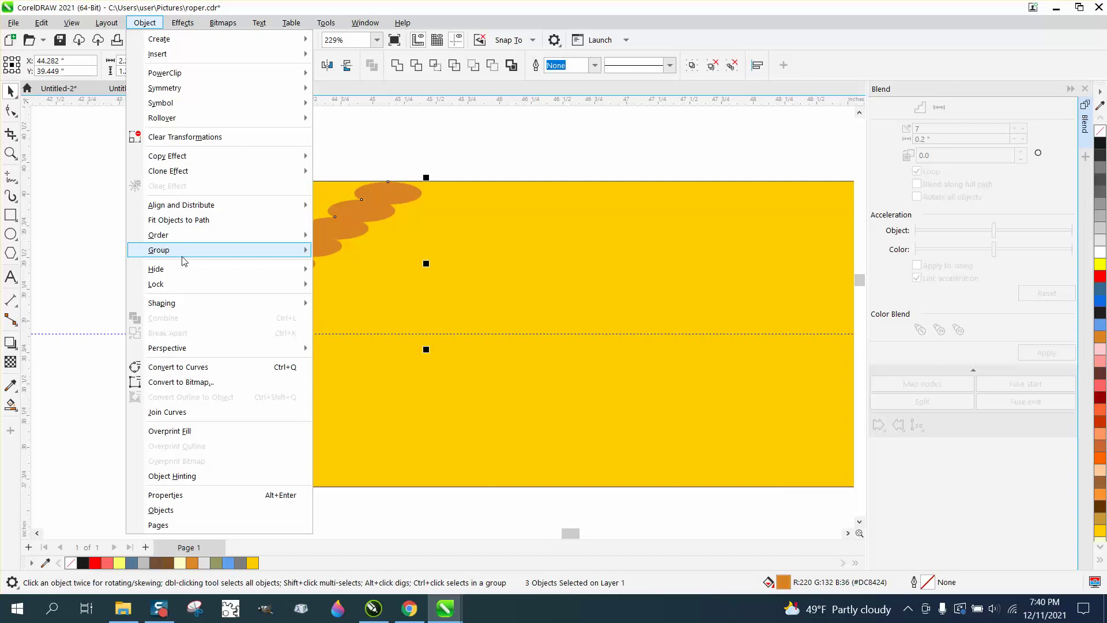
mouse_move(185, 254)
left_click(348, 267)
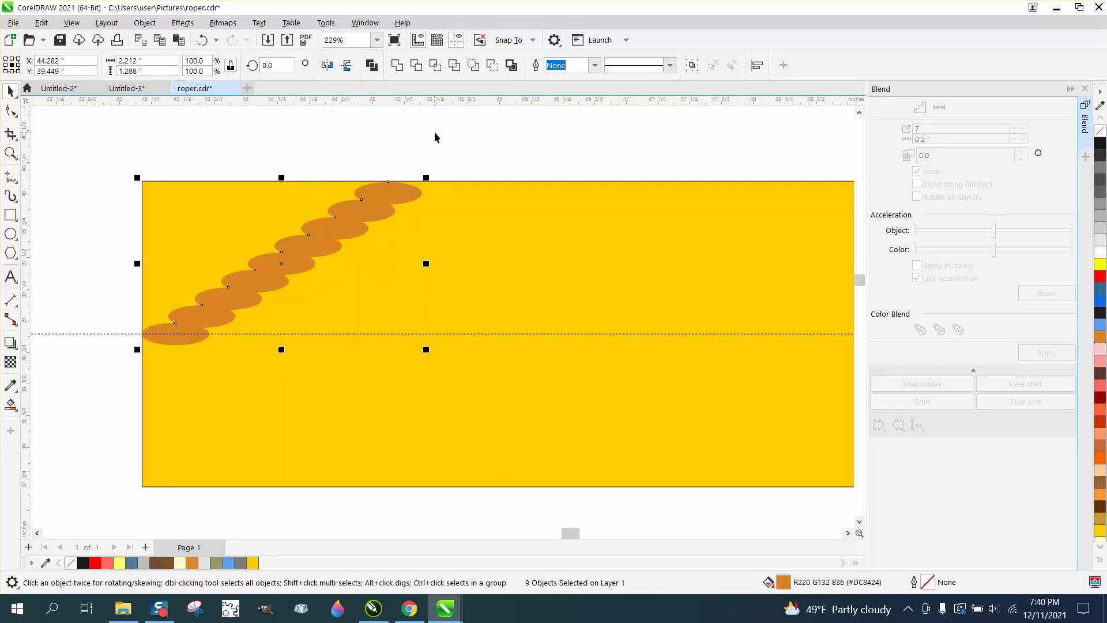
Group the diagonal row of ellipses and place a vertically mirrored copy below the guideline to form a chevron
left_click_drag(453, 139, 133, 394)
key("ctrl+g")
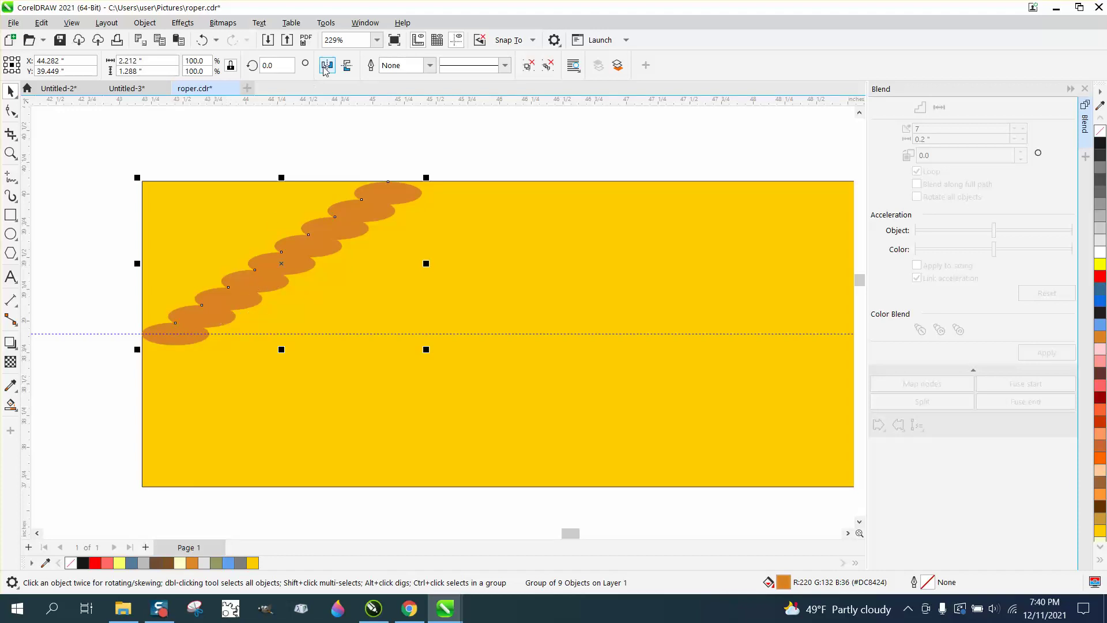
left_click(348, 66)
left_click_drag(187, 192, 184, 333)
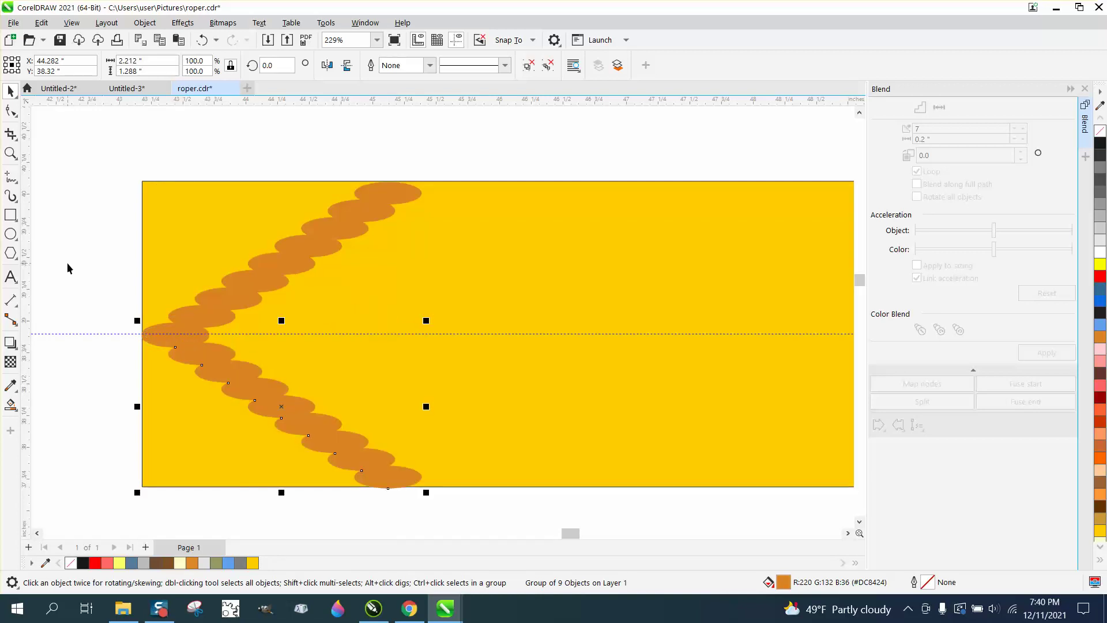
Nudge the mirrored lower row of ellipses up so its first ellipse coincides with the upper row's ellipse on the guideline
scroll(68, 264, "down", 1)
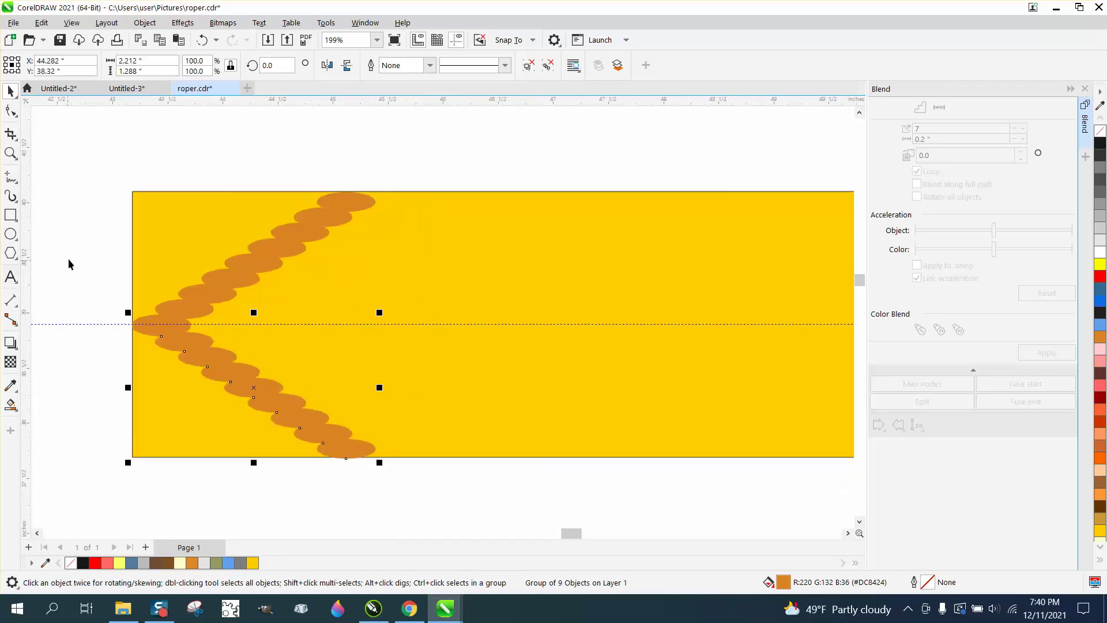
left_click(12, 152)
left_click_drag(107, 262, 299, 362)
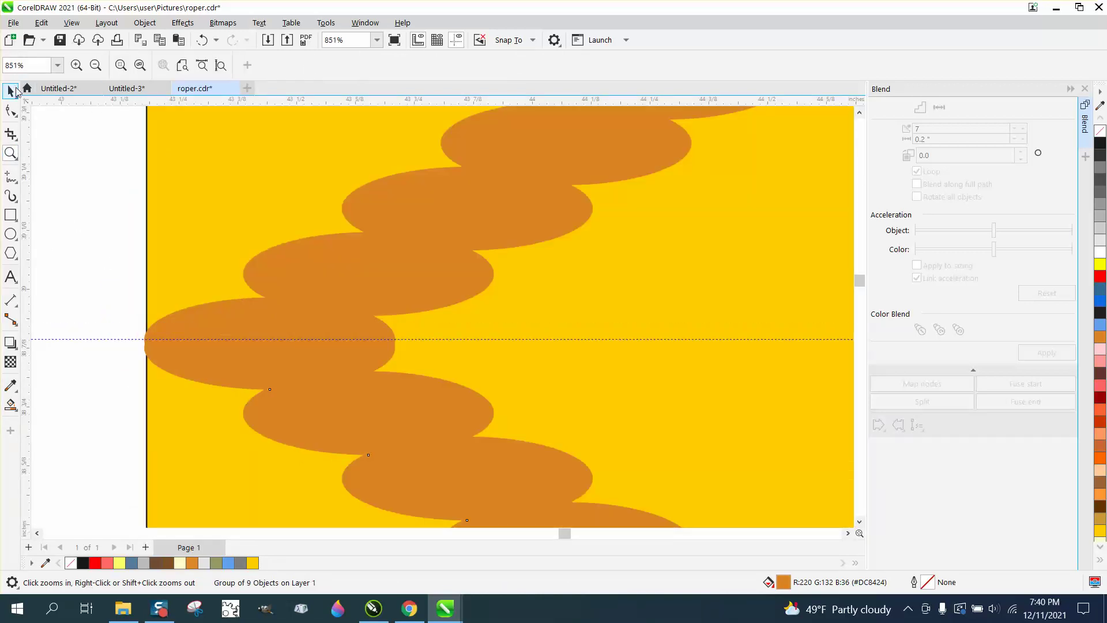
left_click(10, 90)
key("Up")
key("Up")
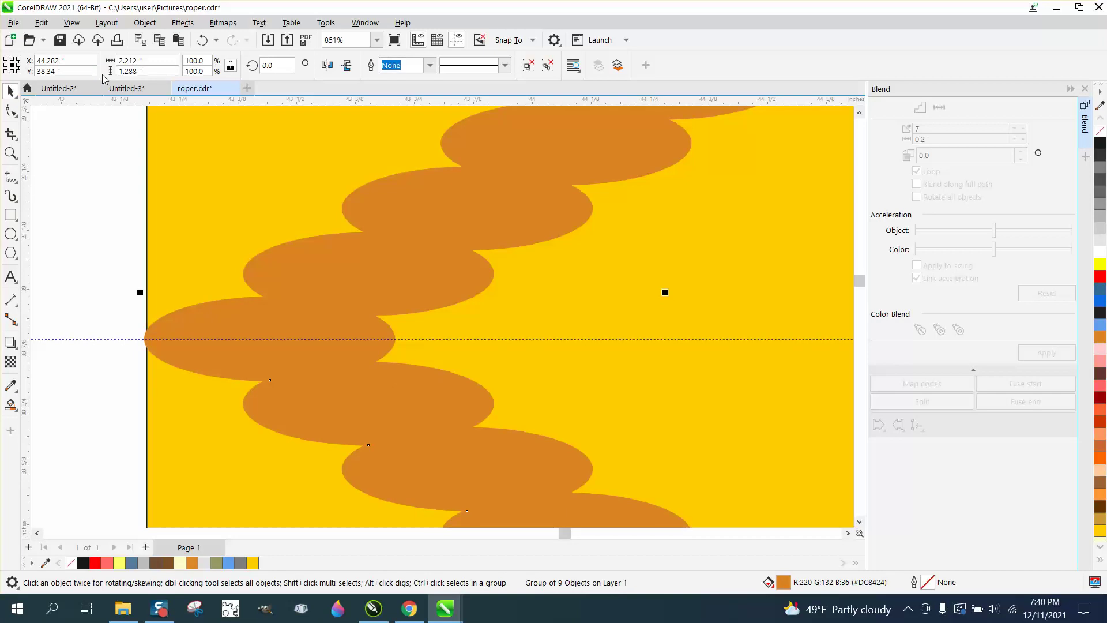
Group the upper and lower rows of ellipses into a single chevron
key("F3")
key("F3")
key("F3")
key("F3")
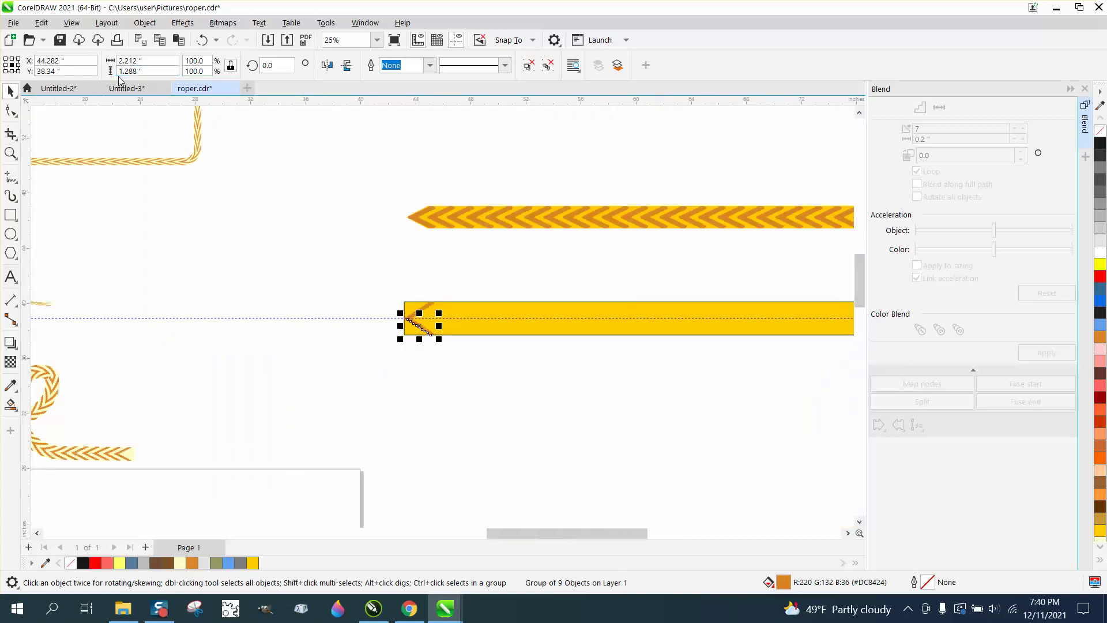
left_click(10, 153)
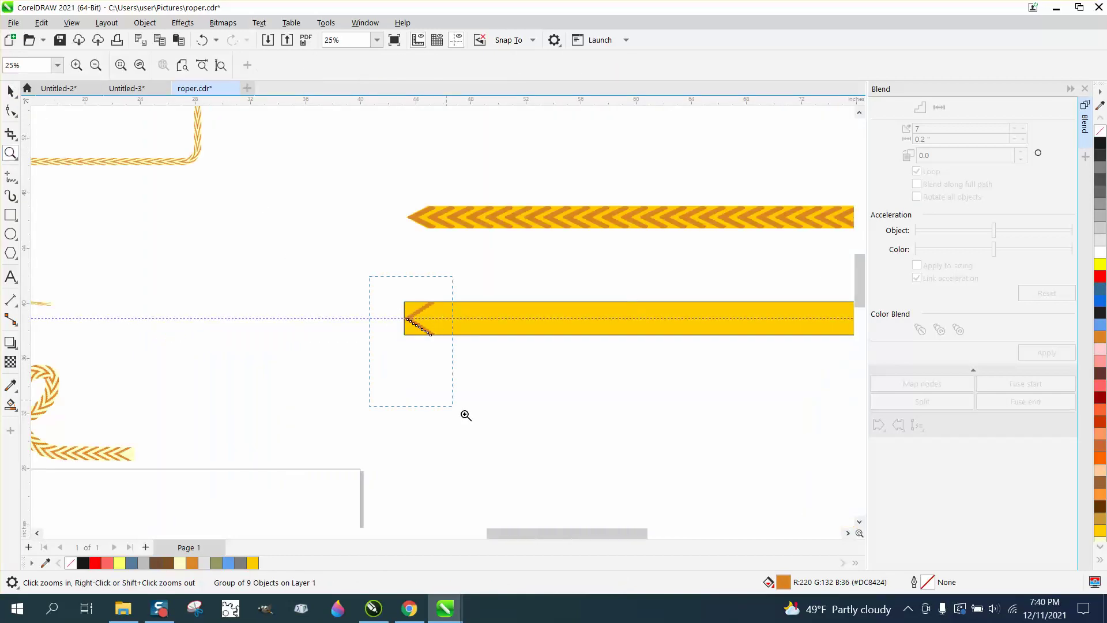
left_click_drag(466, 415, 466, 415)
left_click(10, 91)
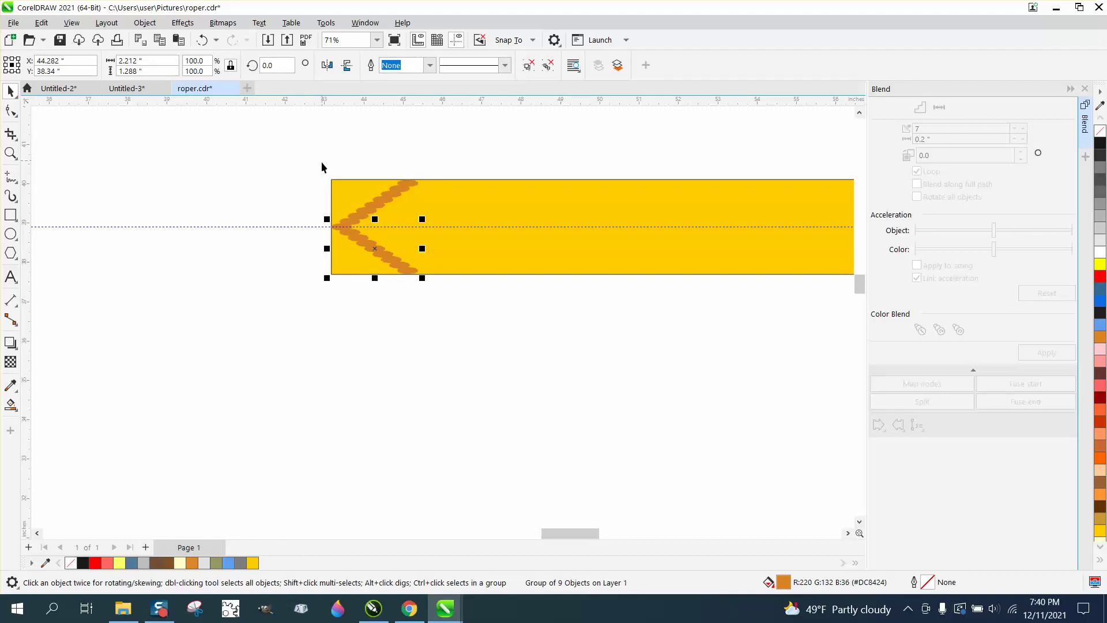
left_click_drag(322, 164, 510, 338)
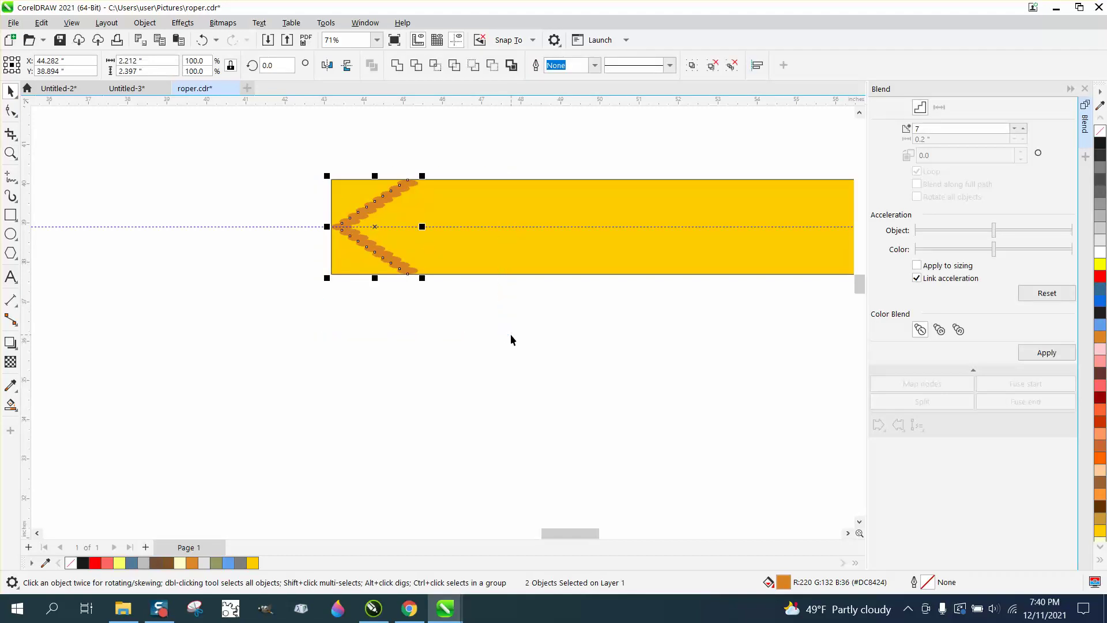
key("ctrl+g")
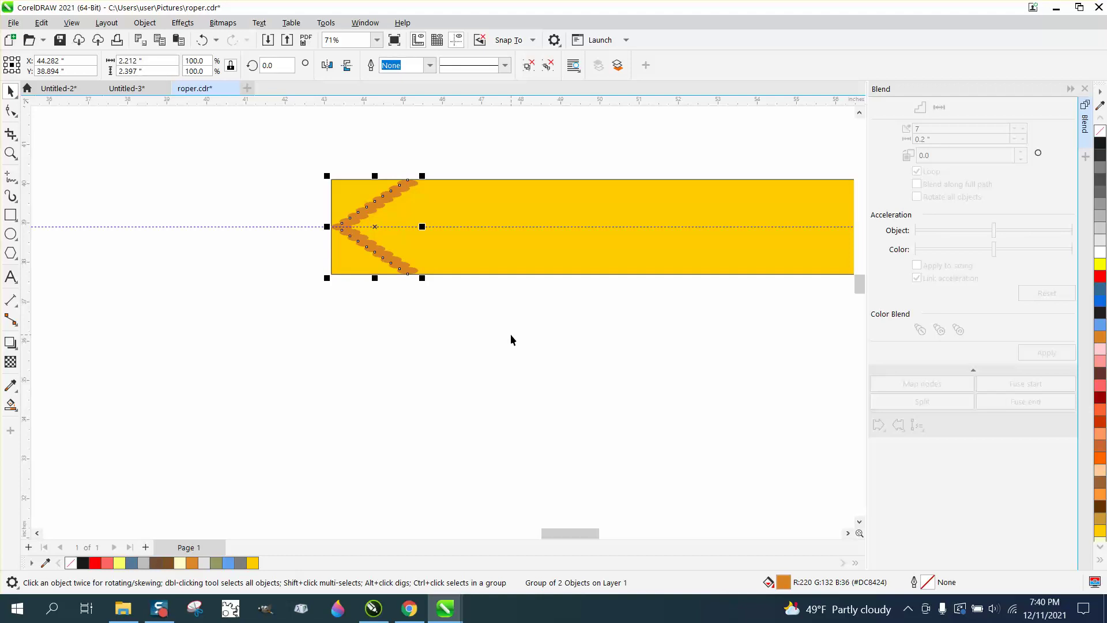
Place a copy of the chevron at the far right end of the yellow rectangle
scroll(387, 306, "down", 4)
left_click_drag(407, 283, 820, 283)
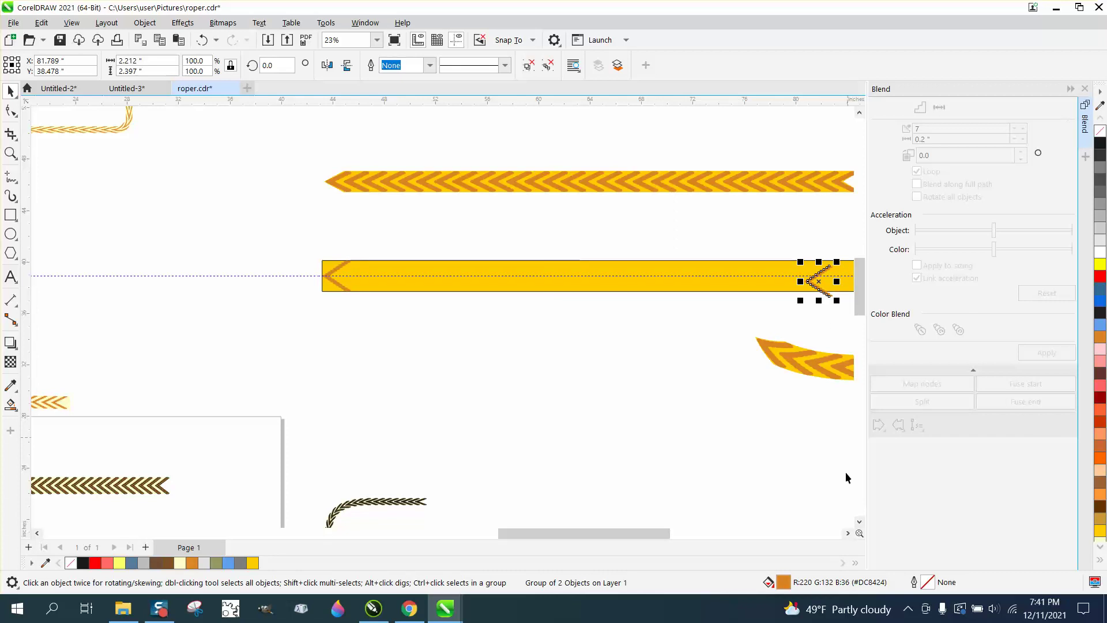
left_click_drag(582, 532, 635, 533)
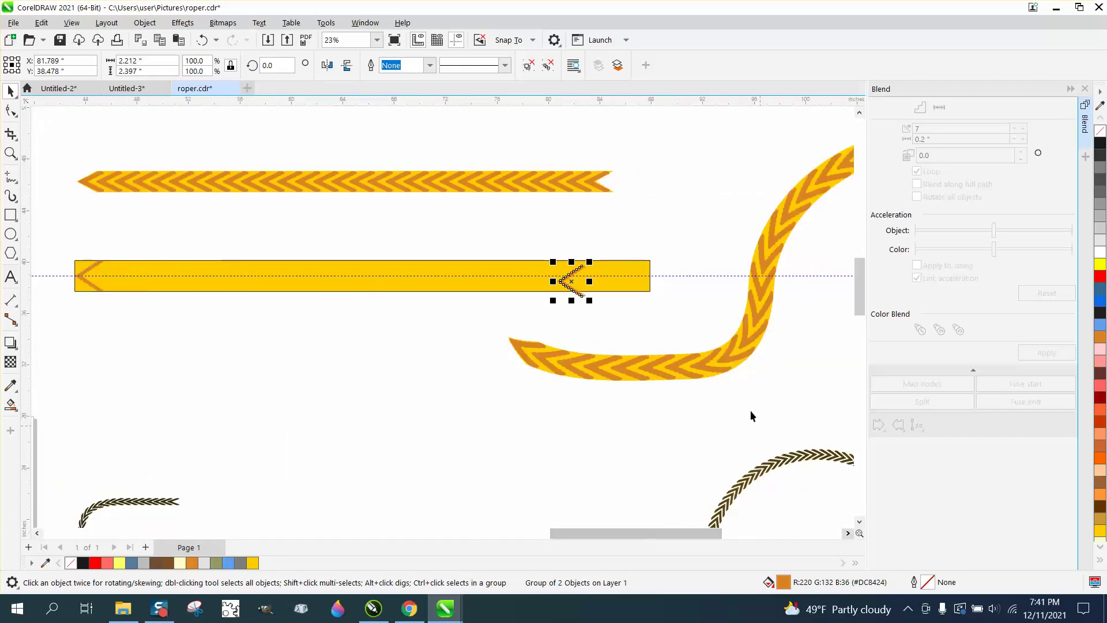
left_click_drag(591, 301, 663, 295)
Nudge the chevron copy down and left to centre it on the guideline just inside the rectangle's right edge
left_click(11, 153)
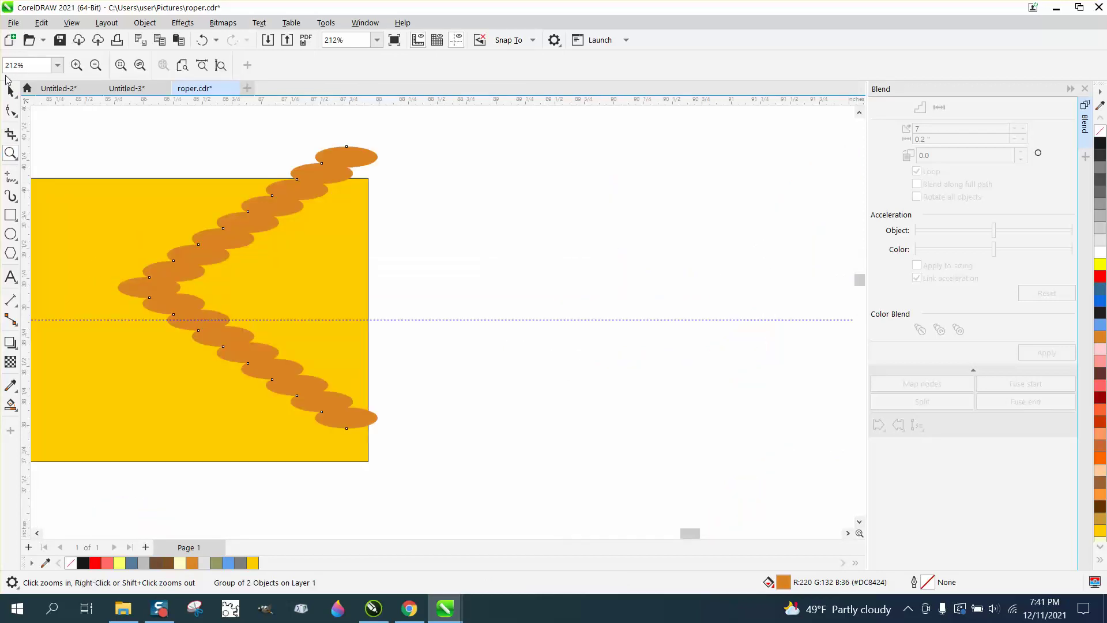
left_click(10, 90)
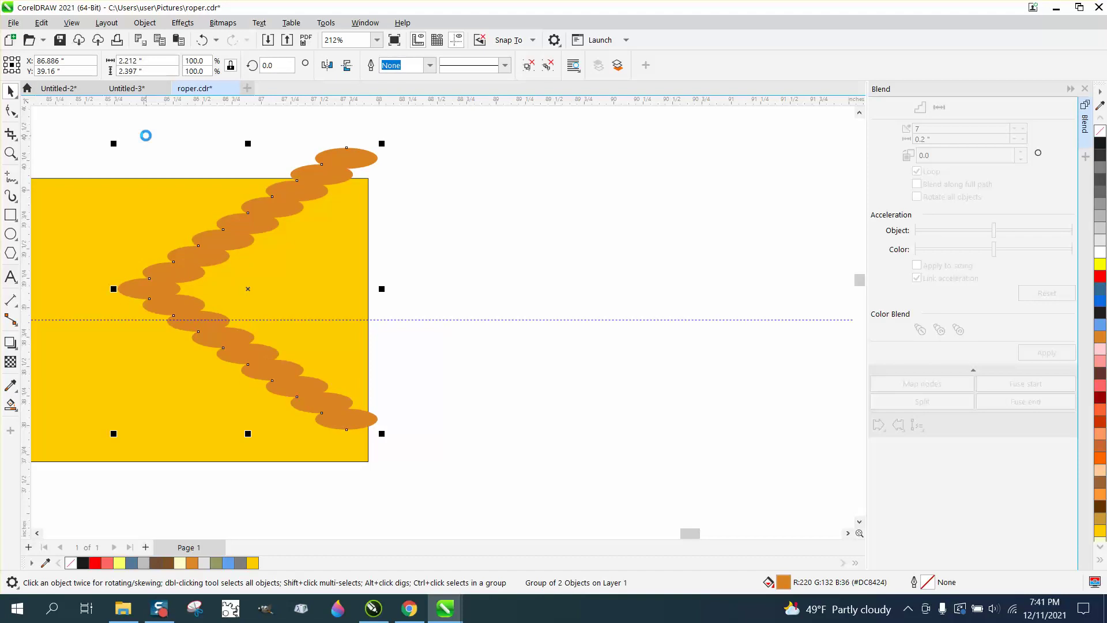
key("Down")
key("Down")
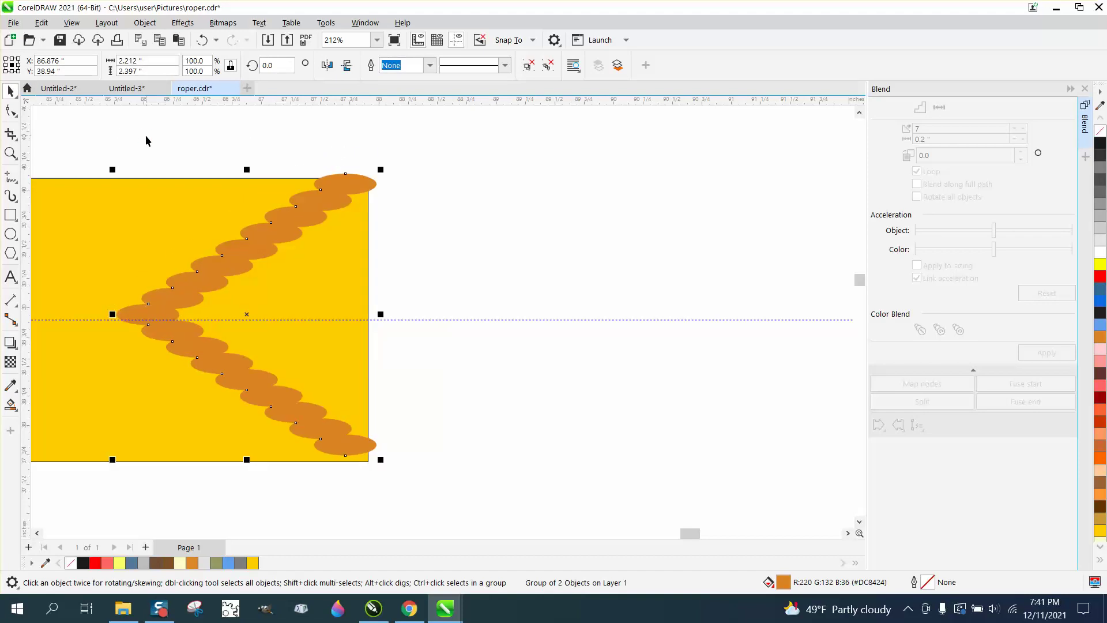
key("Left")
key("Left")
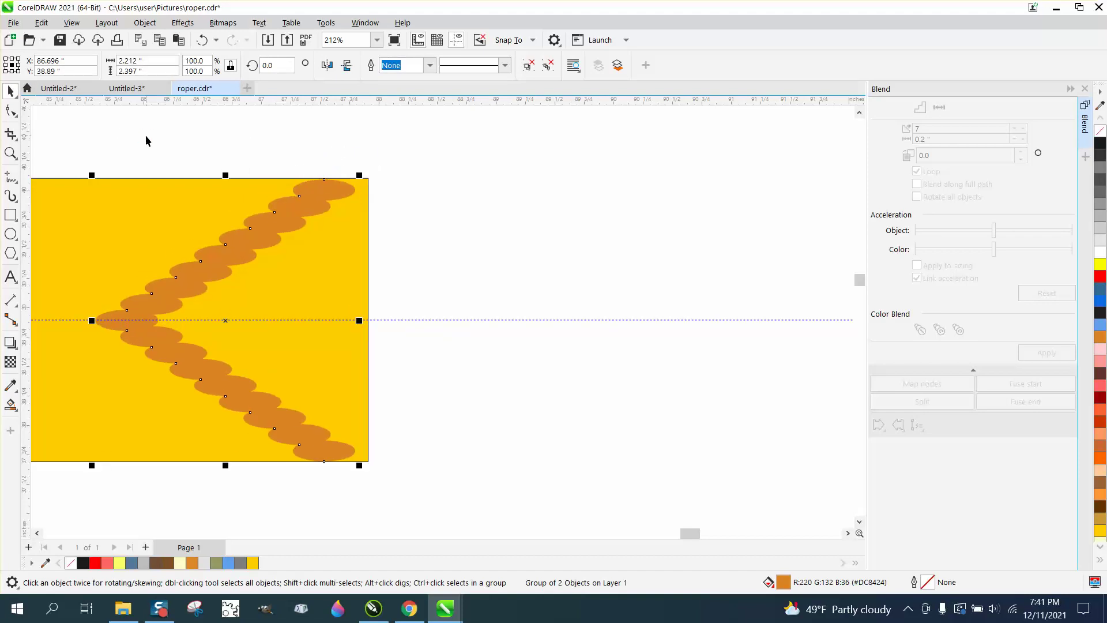
Blend the chevrons at both ends of the rectangle with 30 steps
scroll(754, 279, "down", 2)
scroll(758, 285, "down", 3)
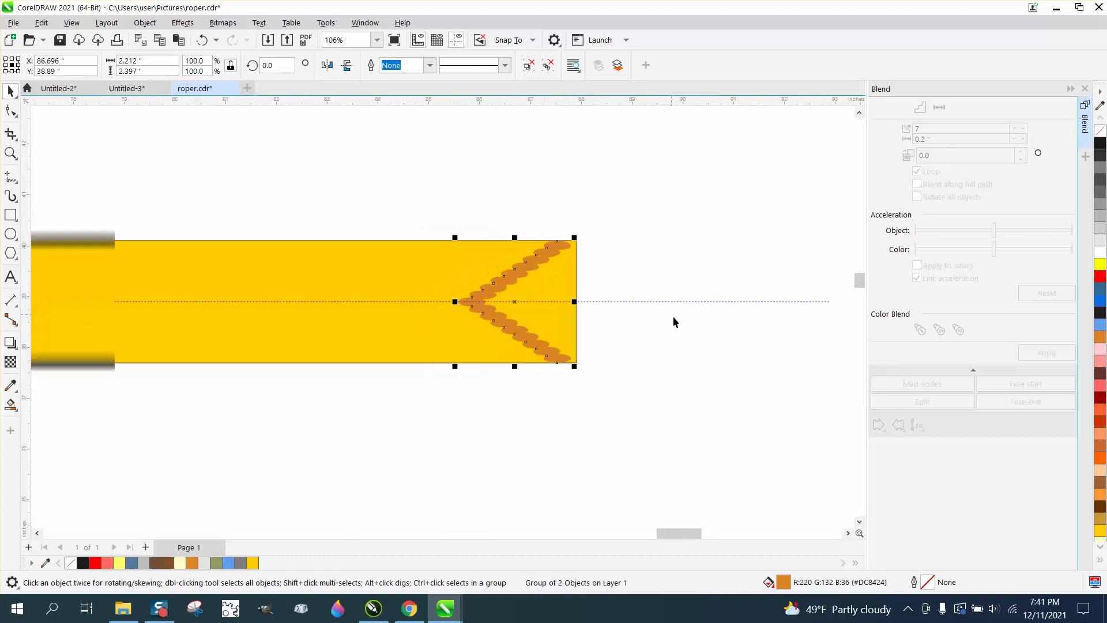
scroll(314, 259, "down", 2)
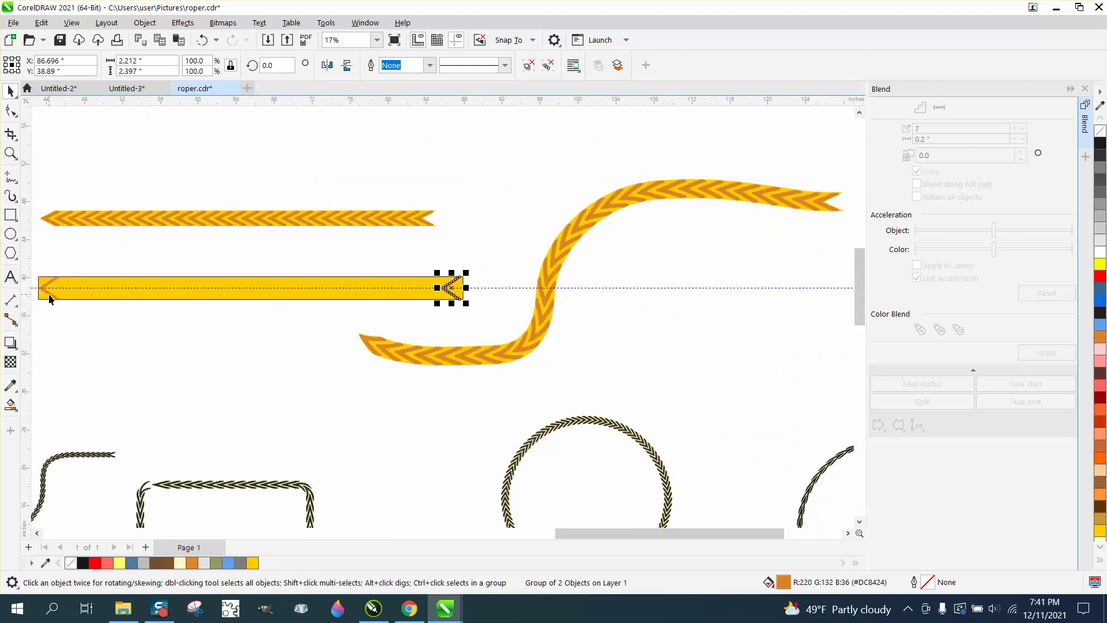
left_click(48, 293, "shift")
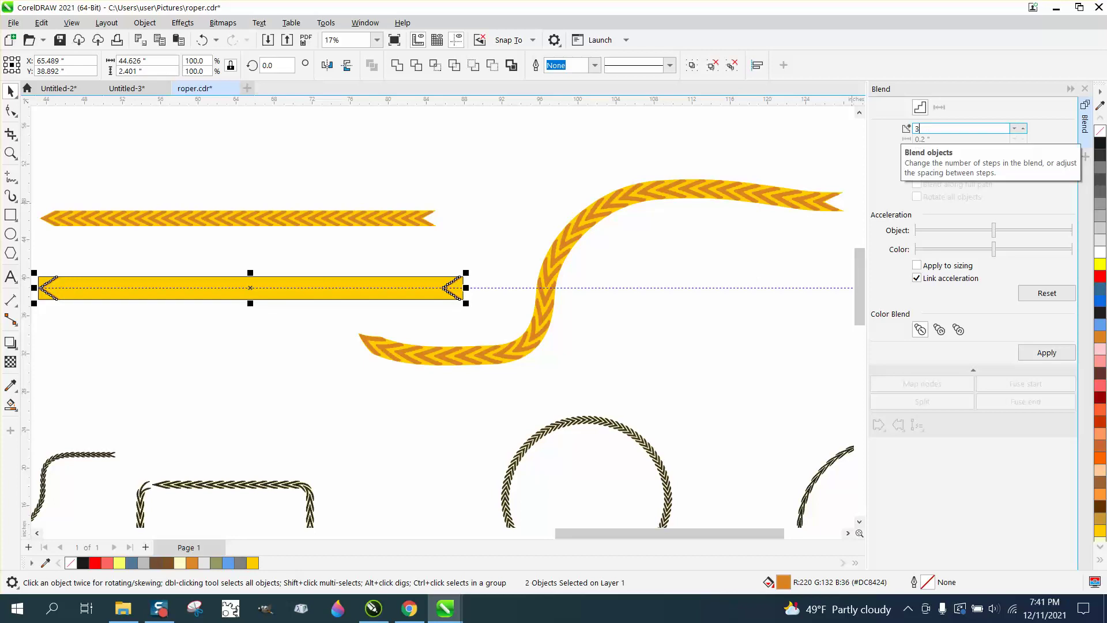
type("30")
key("Return")
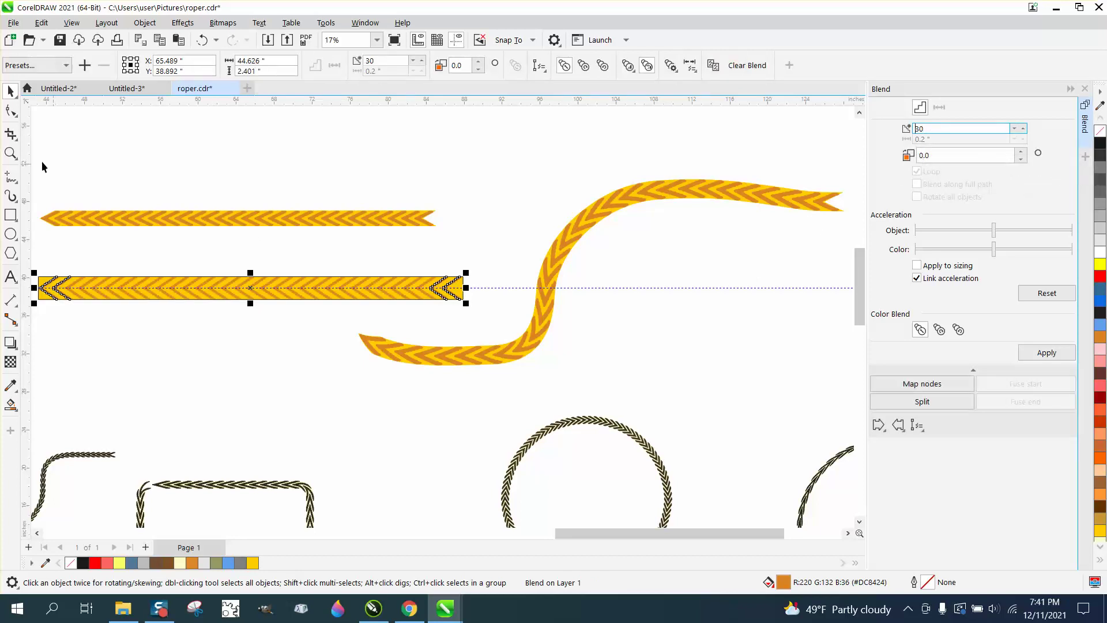
Raise the chevron blend to 37 steps and further to 40 steps for tighter spacing
left_click(10, 152)
left_click_drag(257, 258, 468, 325)
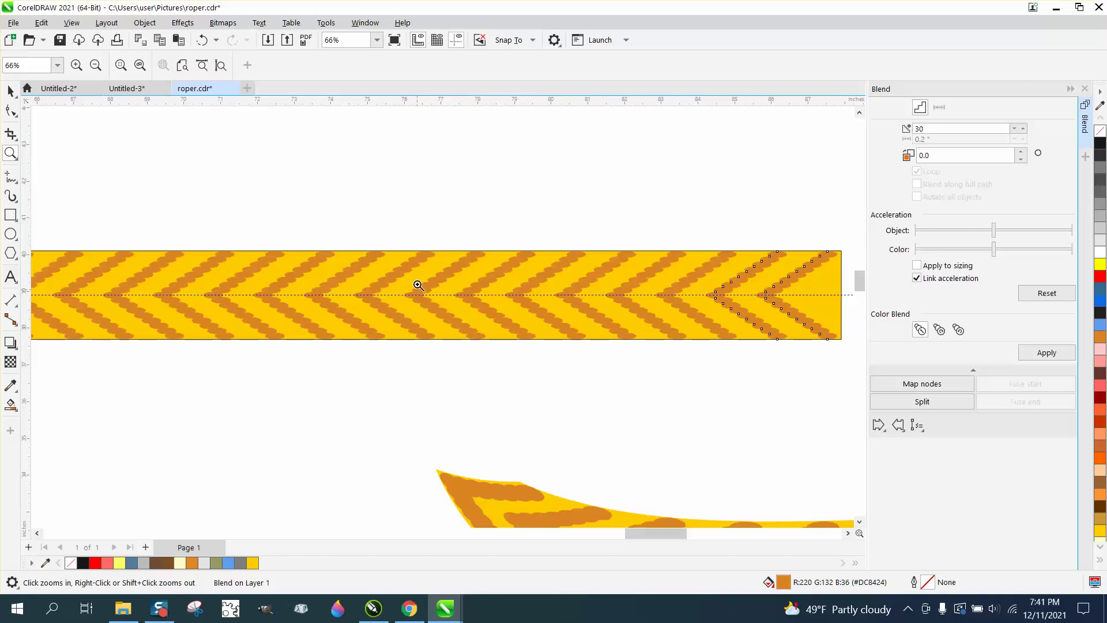
left_click(10, 90)
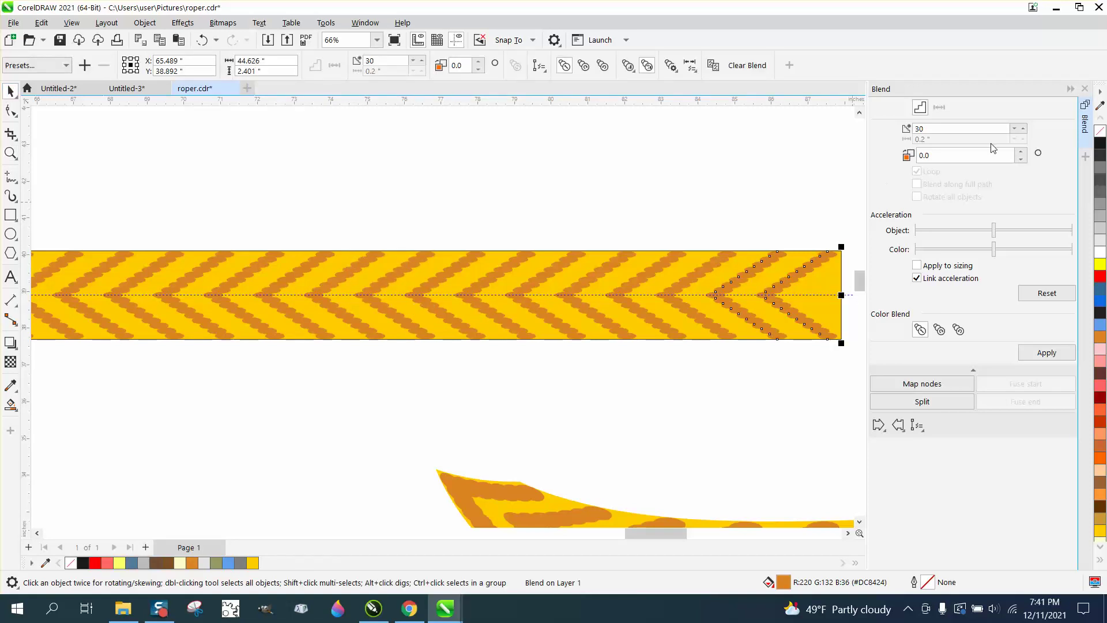
left_click(1024, 128)
left_click(1023, 128)
left_click(1024, 128)
left_click(1046, 352)
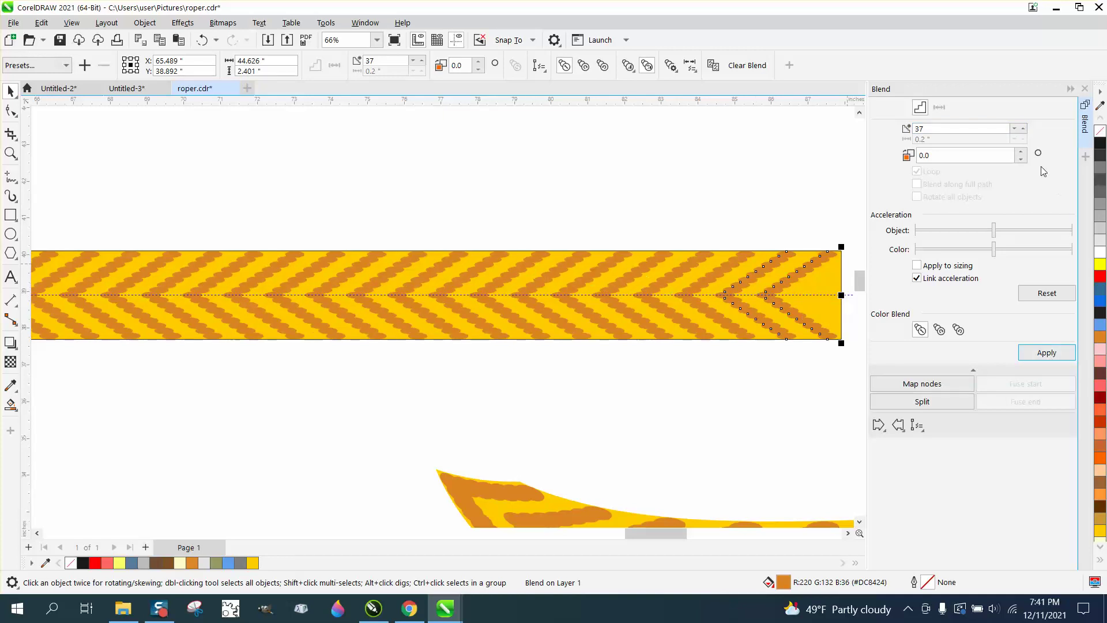
left_click(1023, 128)
left_click(1023, 128)
left_click(1024, 128)
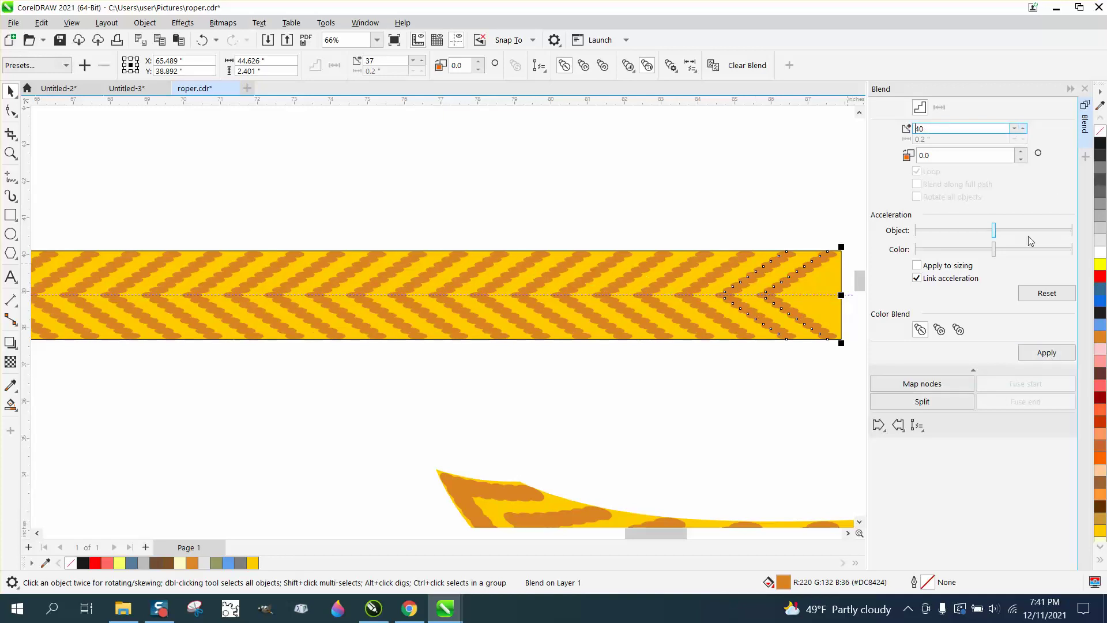
left_click(1047, 352)
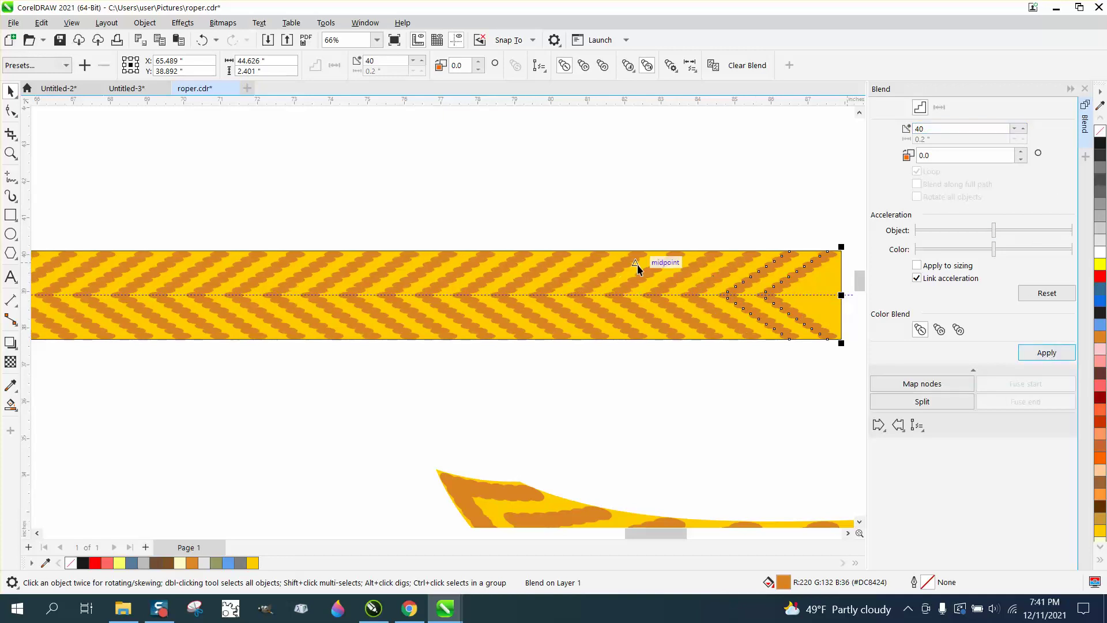
Convert the yellow rectangle behind the chevrons to curves
left_click(724, 212)
scroll(724, 212, "down", 4)
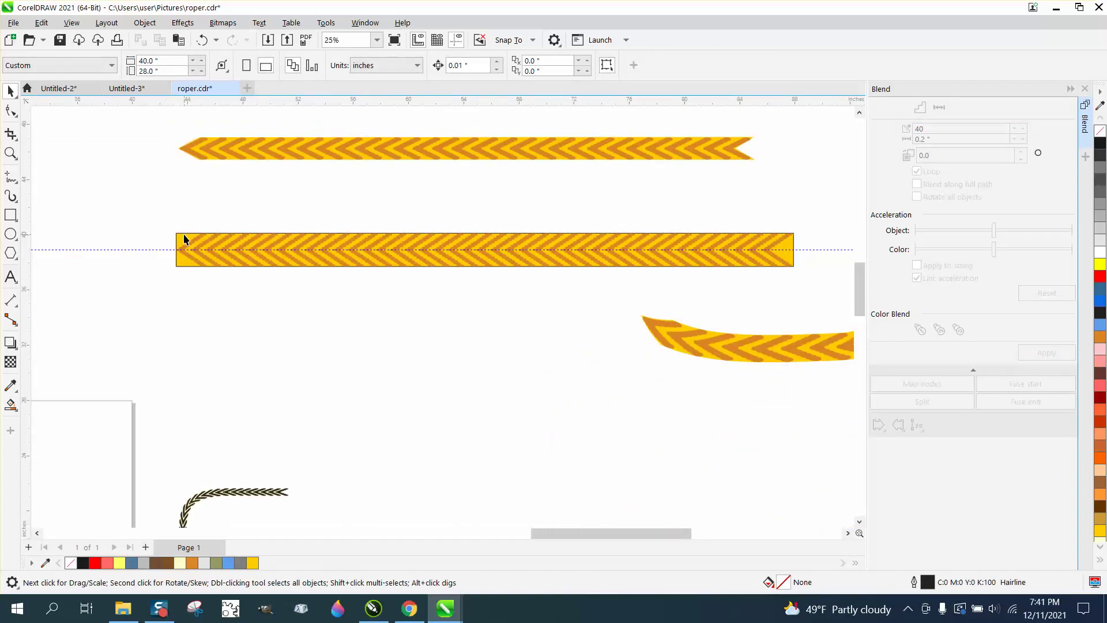
left_click(10, 153)
left_click_drag(136, 212, 326, 298)
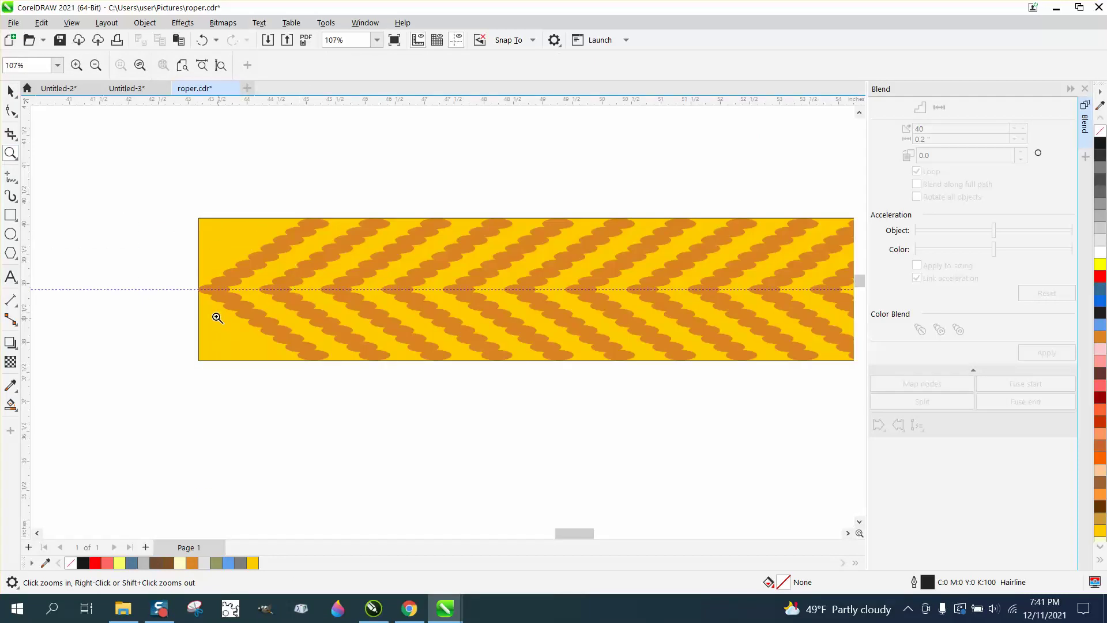
left_click(11, 91)
left_click(233, 218)
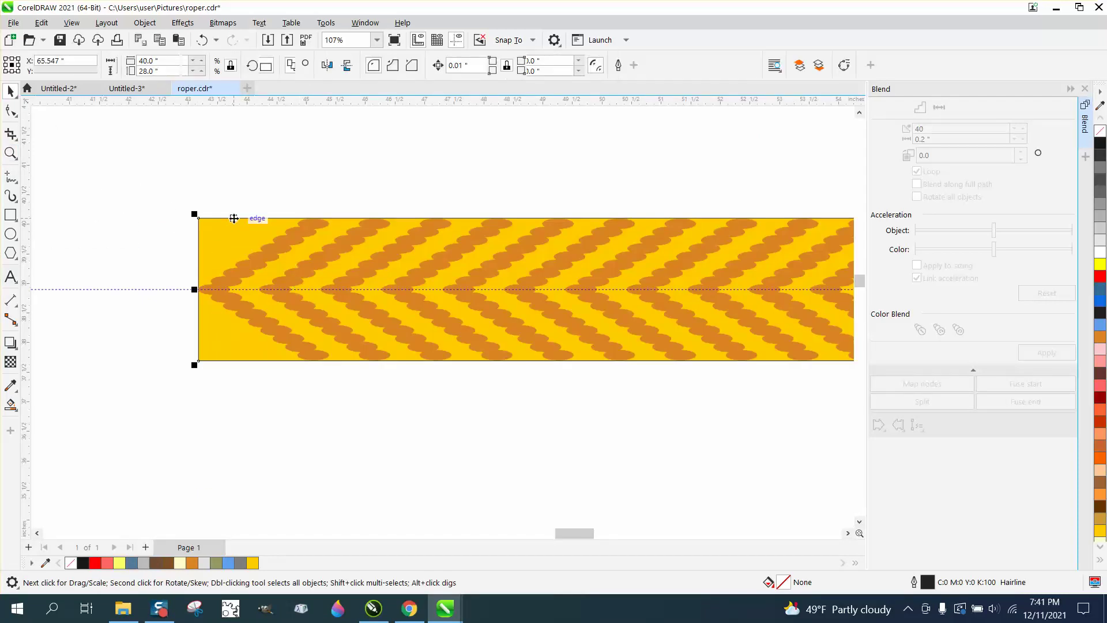
left_click(145, 22)
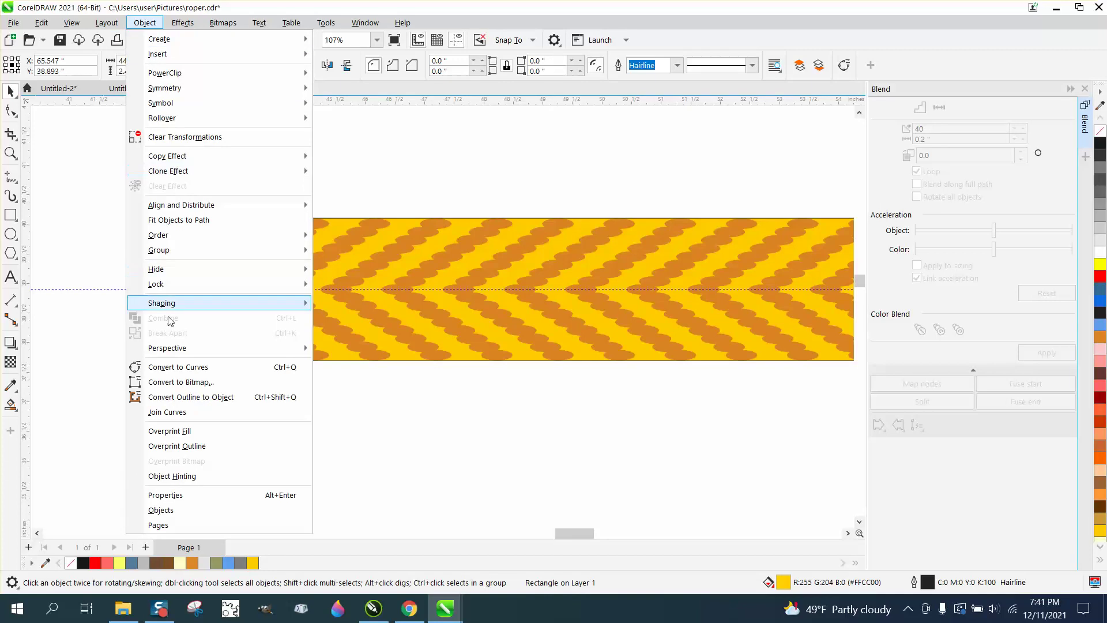
left_click(176, 367)
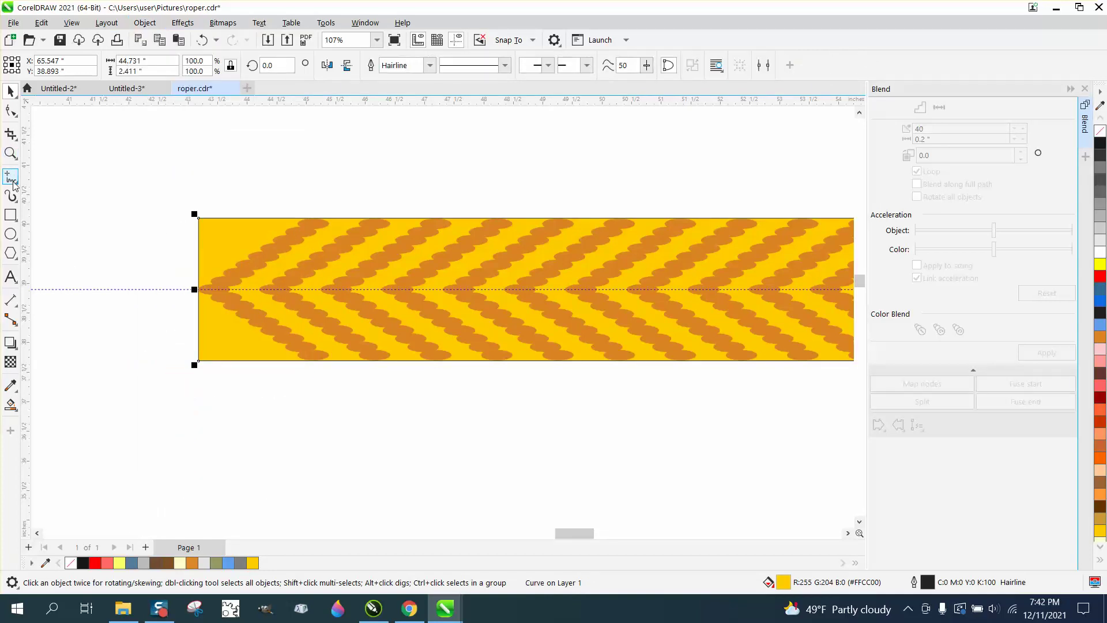
Add a node where the guideline meets the rectangle's left edge and move the left corner nodes inward to form a point along the first chevron
left_click(11, 110)
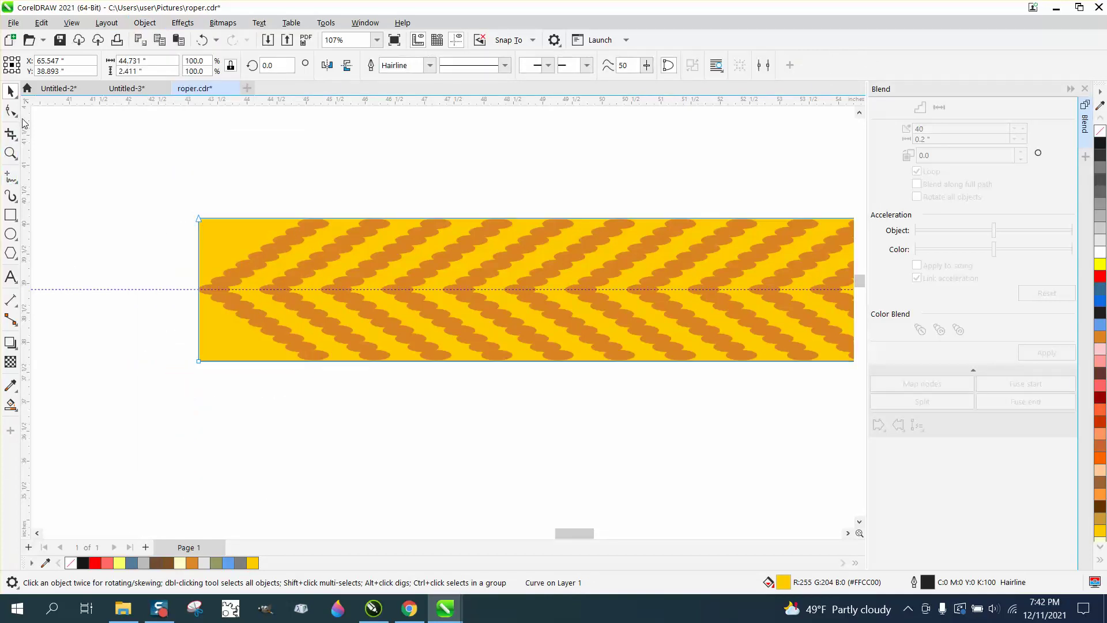
double_click(198, 289)
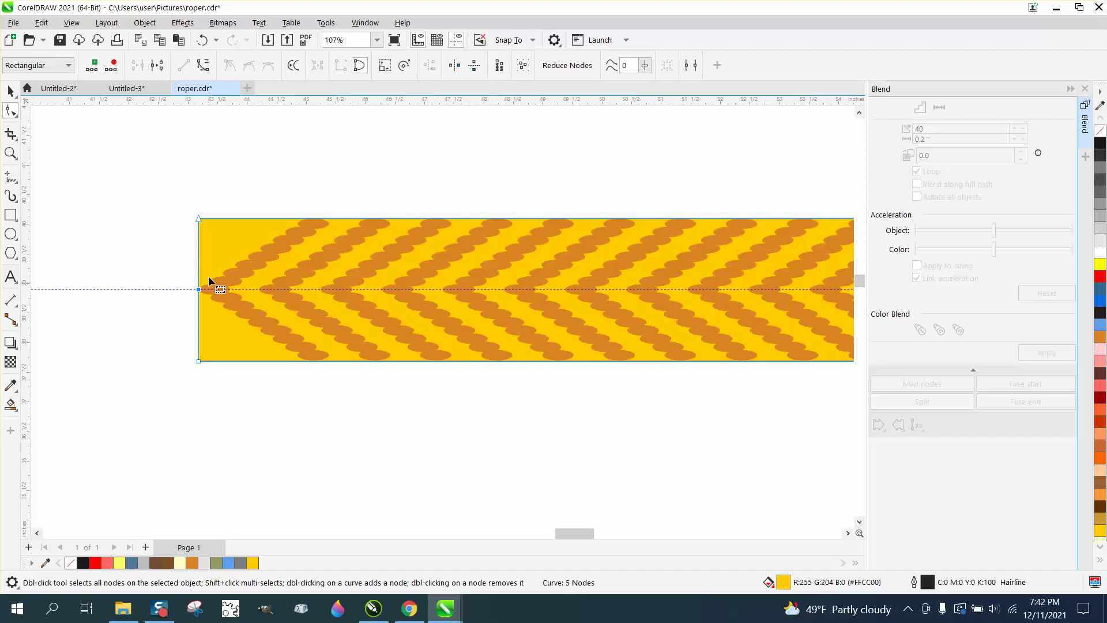
left_click_drag(282, 219, 287, 219)
left_click_drag(196, 364, 295, 362)
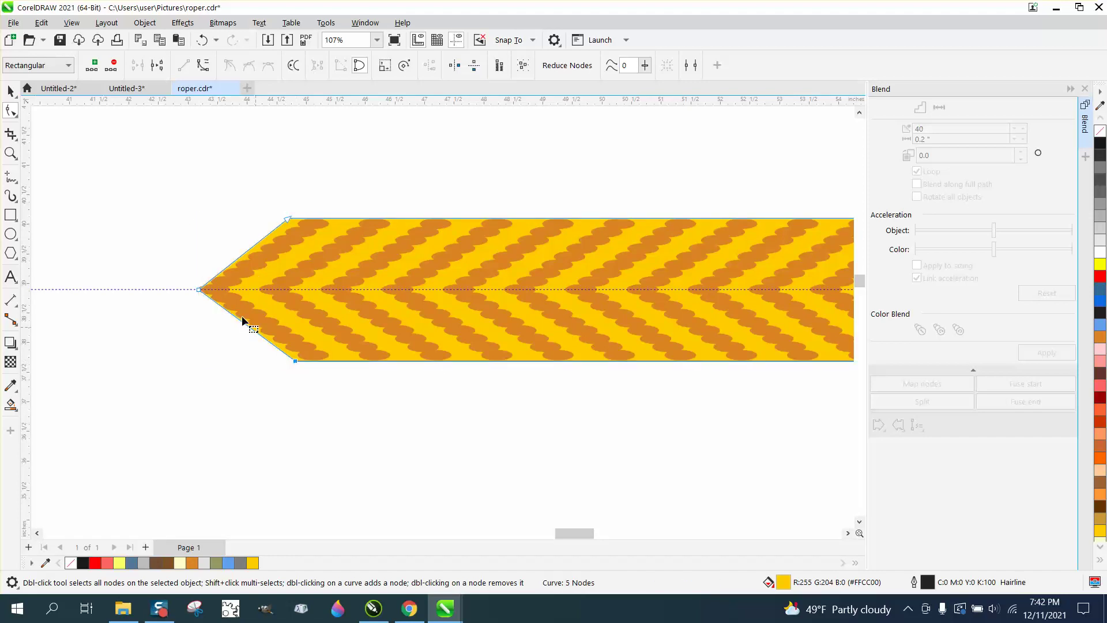
left_click_drag(198, 289, 193, 289)
left_click_drag(288, 219, 305, 220)
Add a node where the guideline meets the yellow shape's right edge, pull it inward to notch the end along the last chevron, and extend the upper corner slightly outward
scroll(248, 244, "down", 5)
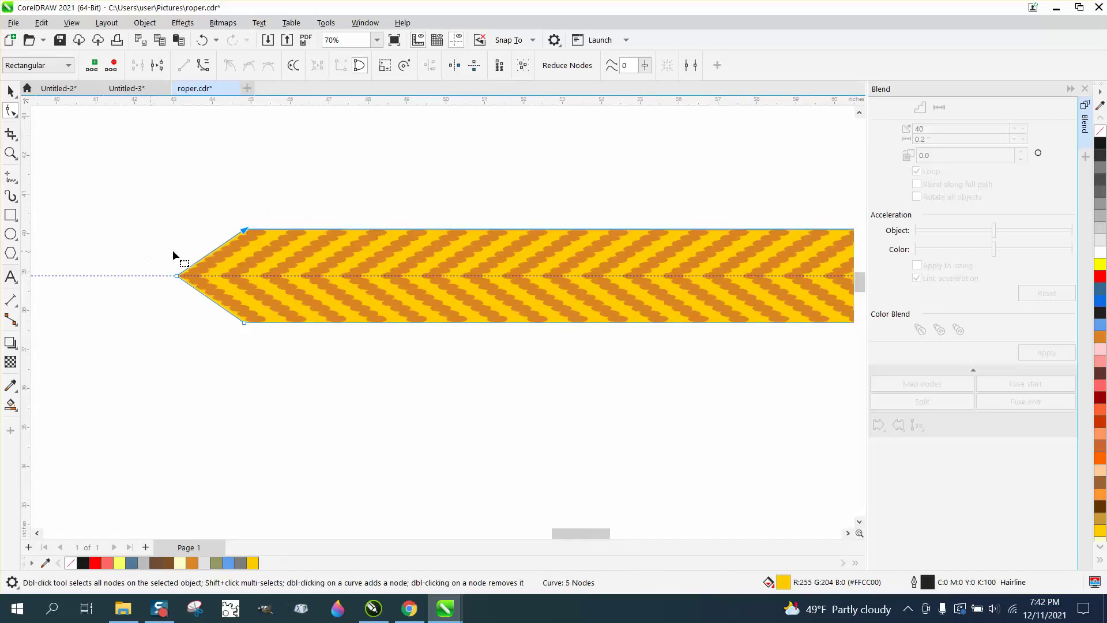
scroll(306, 282, "down", 2)
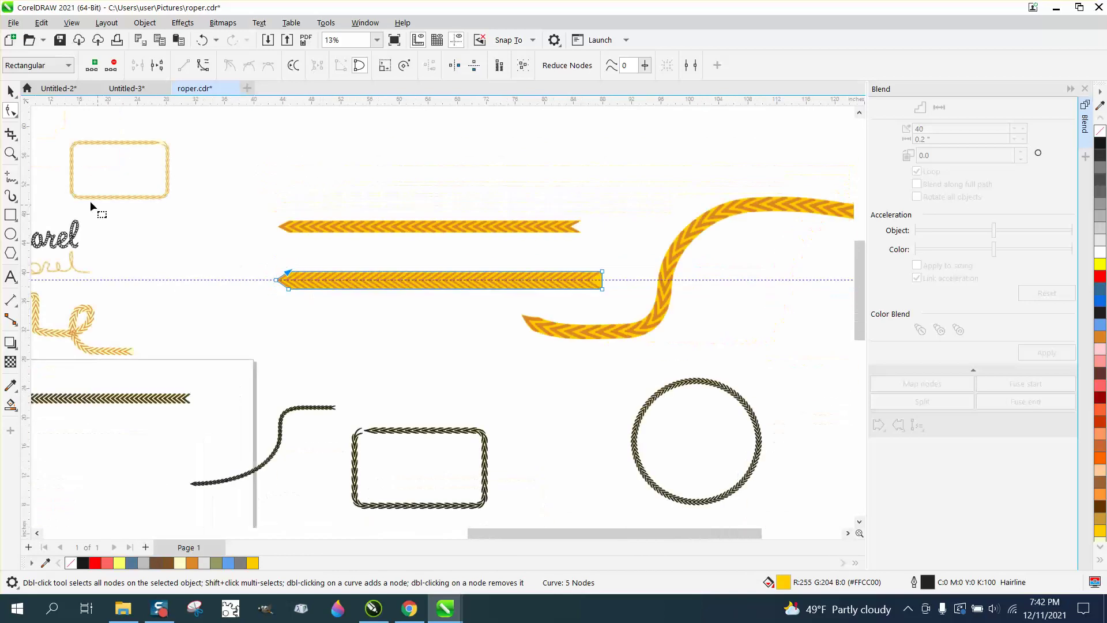
left_click(10, 153)
left_click_drag(576, 268, 658, 311)
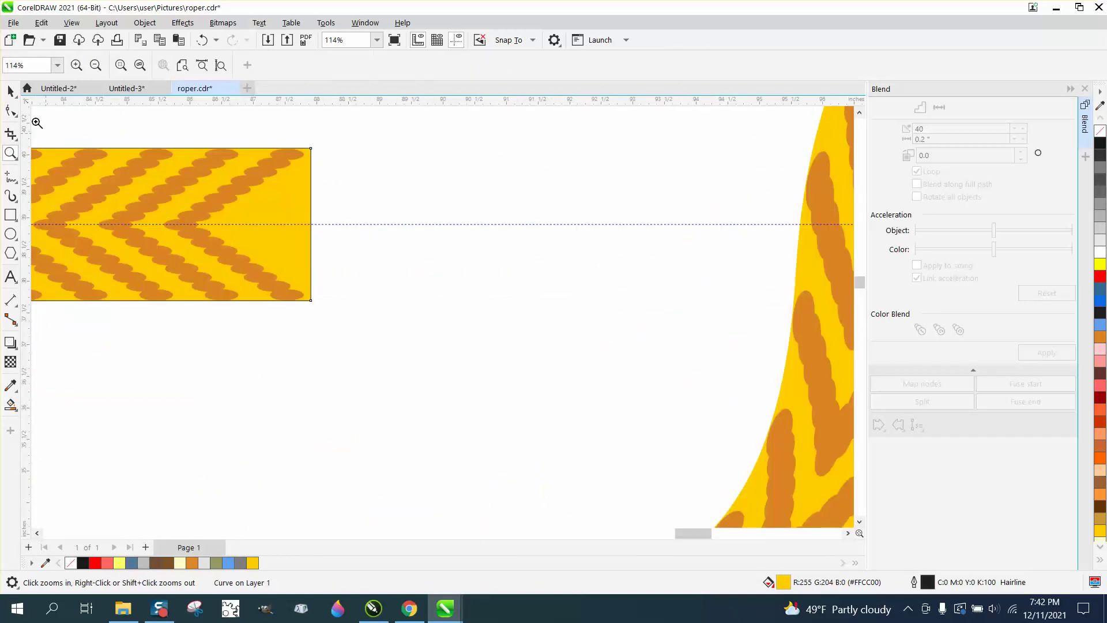
left_click(10, 111)
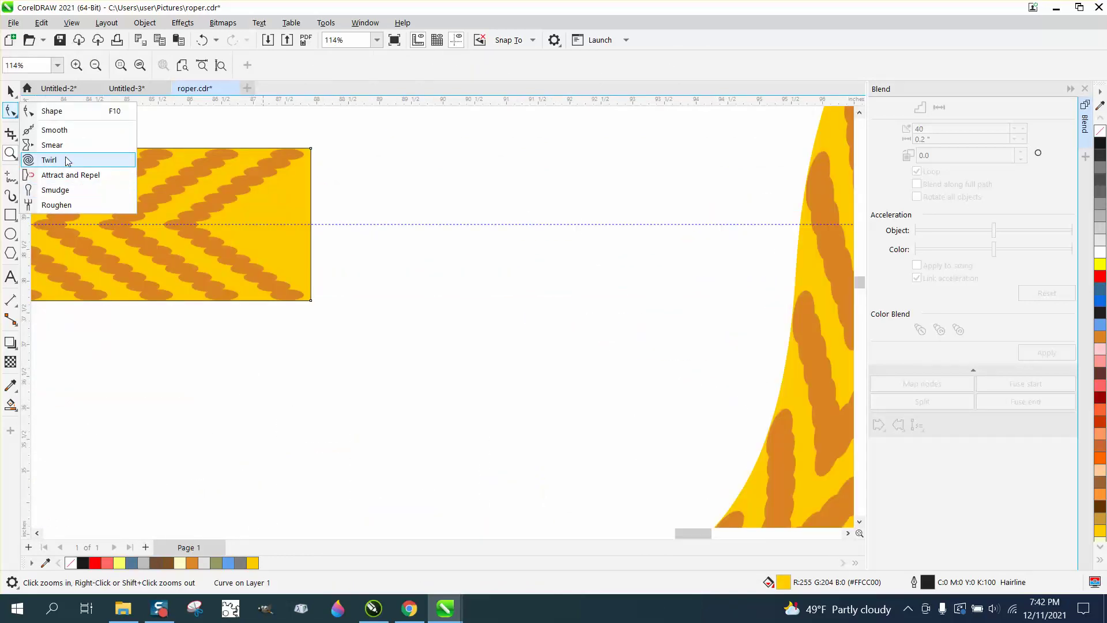
left_click(74, 117)
left_click(74, 117)
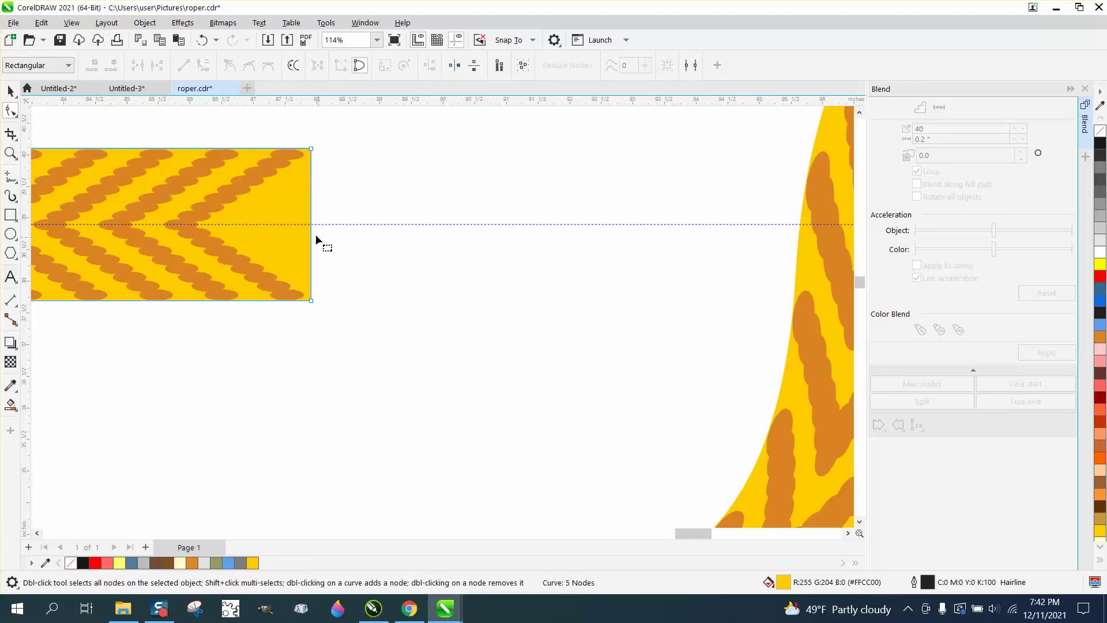
left_click_drag(310, 228, 322, 317)
left_click(310, 149)
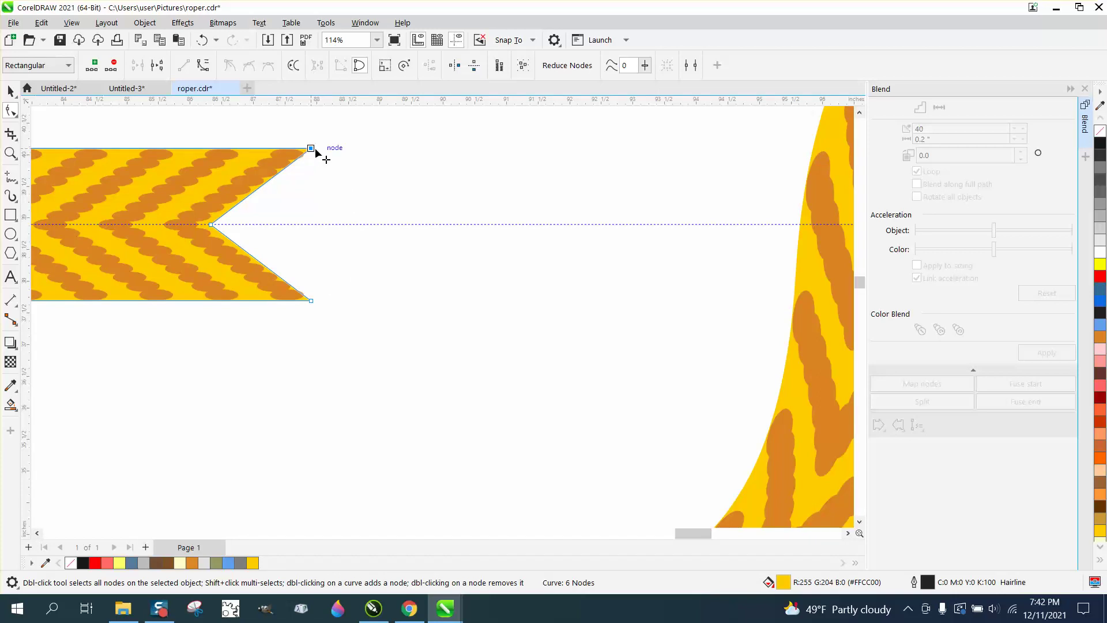
left_click_drag(312, 149, 317, 152)
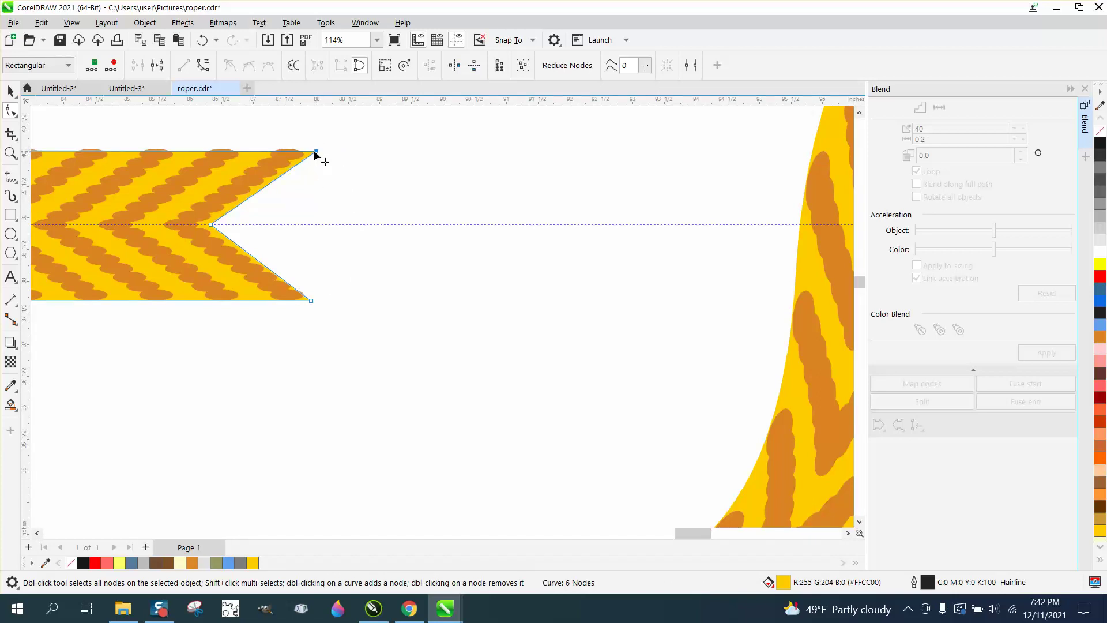
left_click_drag(316, 152, 316, 148)
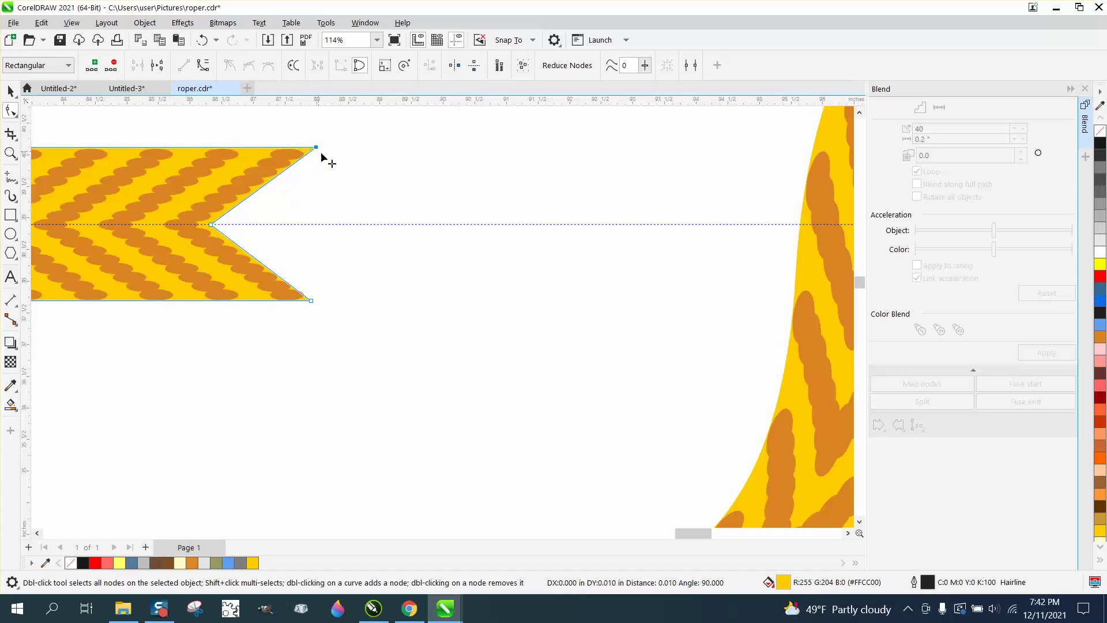
Try moving the yellow shape out from behind the chevrons to above the other ropes, and undo the move
scroll(404, 273, "down", 2)
scroll(615, 302, "down", 5)
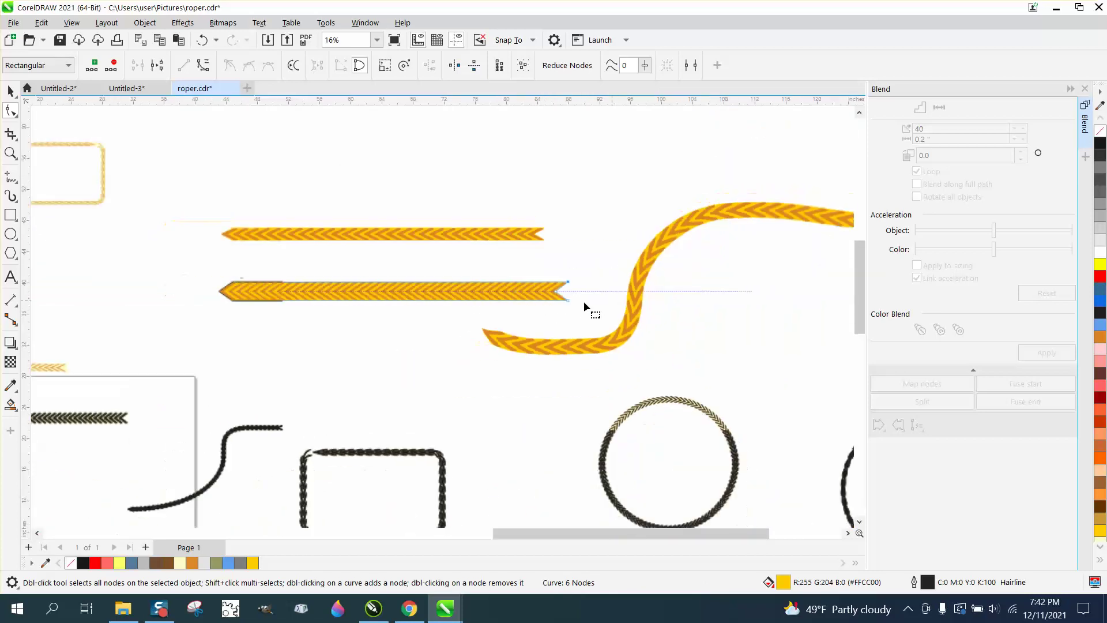
left_click(14, 95)
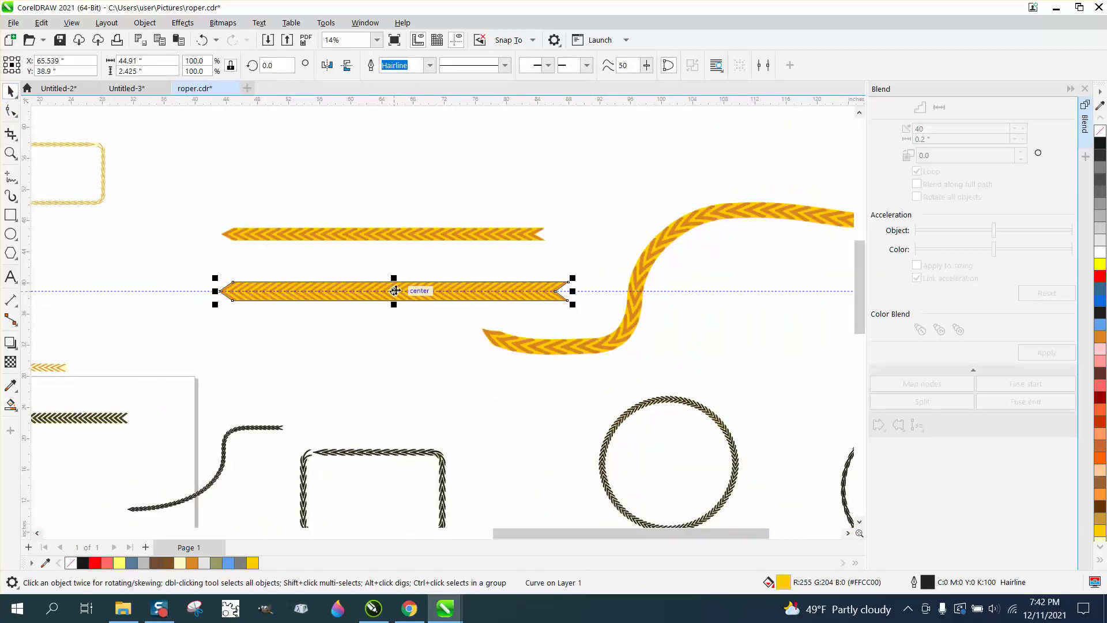
left_click_drag(398, 290, 404, 177)
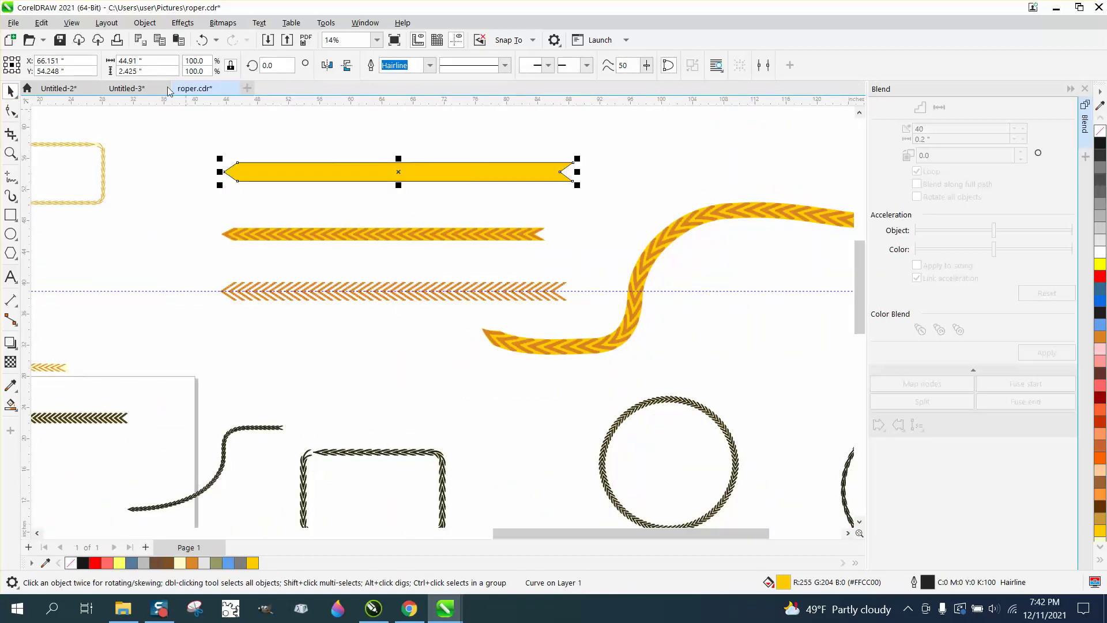
left_click(196, 42)
Group the yellow shape with its chevron blend and save the group as a Custom Artistic Media brush named roper0
left_click_drag(203, 264, 589, 320)
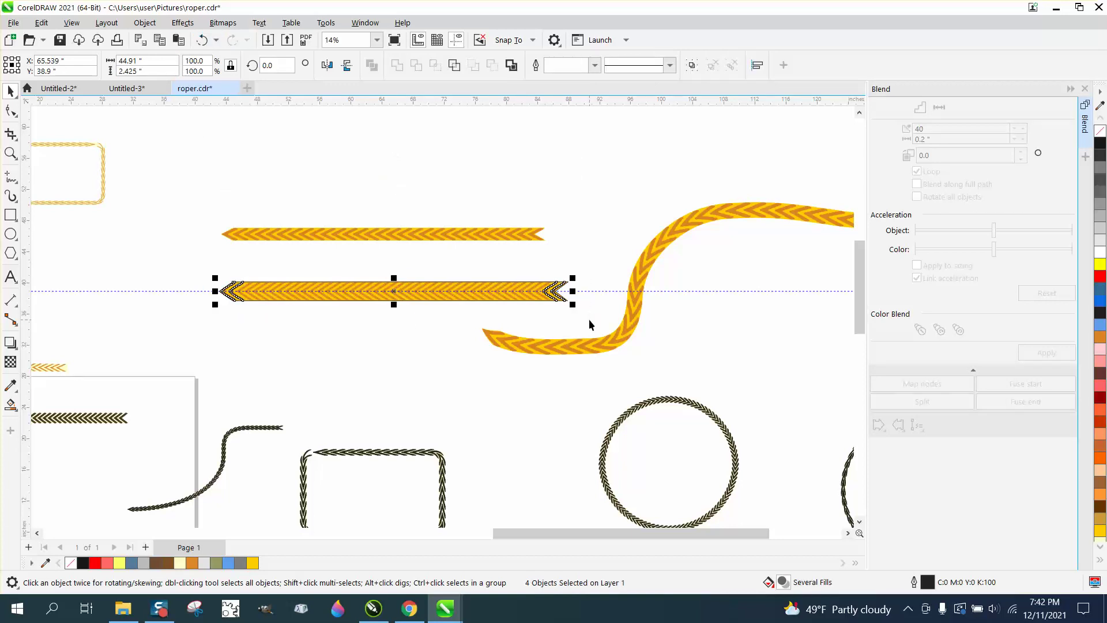
key("ctrl+g")
left_click(12, 197)
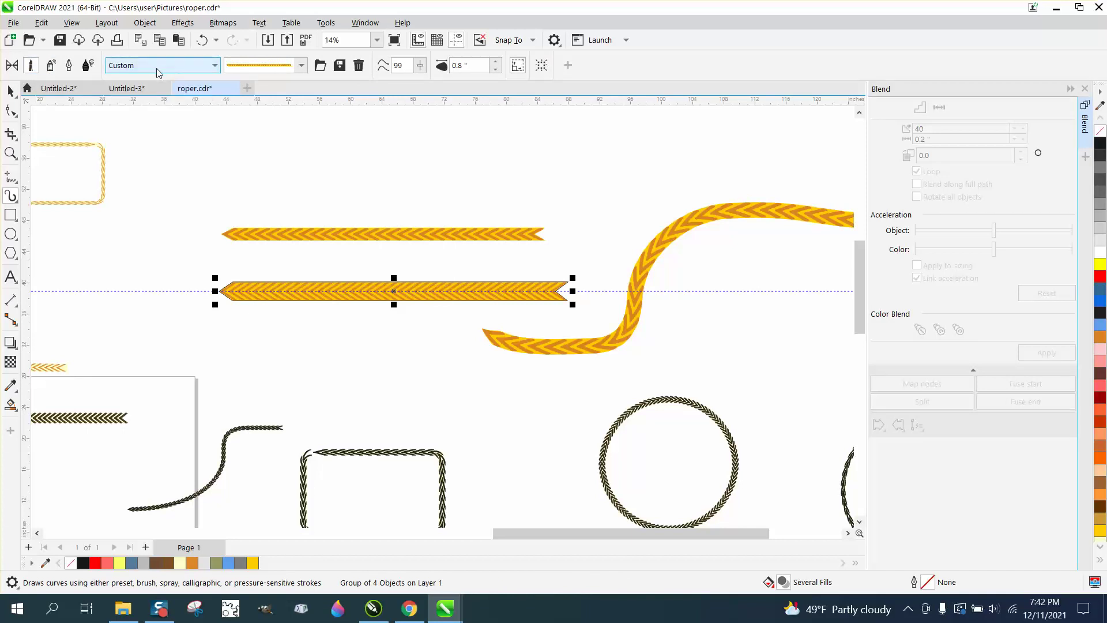
left_click(218, 68)
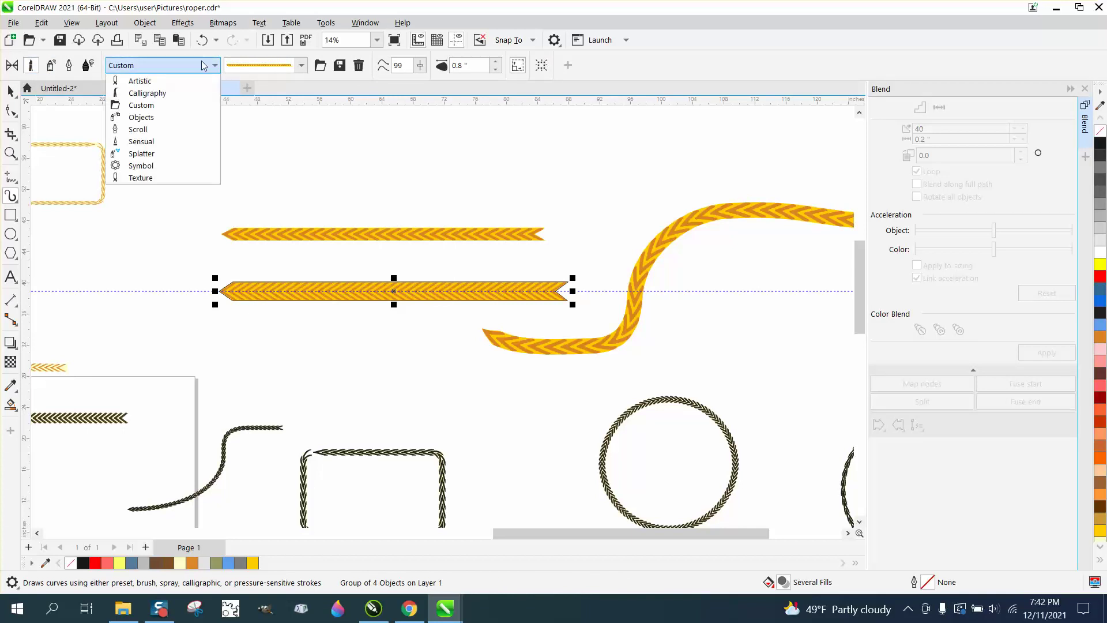
left_click(154, 109)
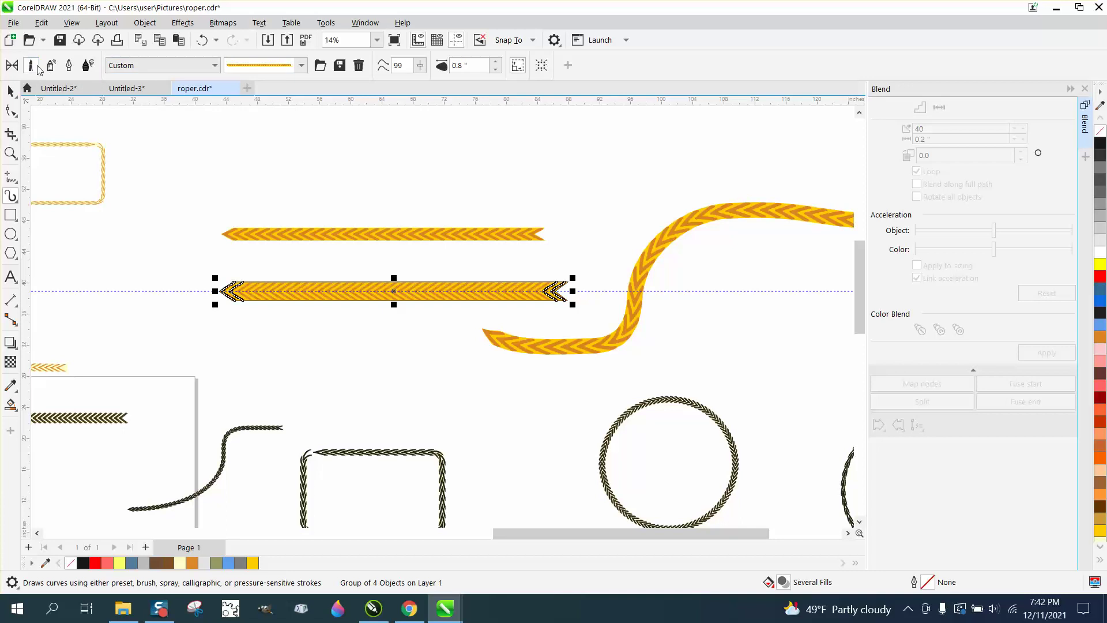
left_click(340, 66)
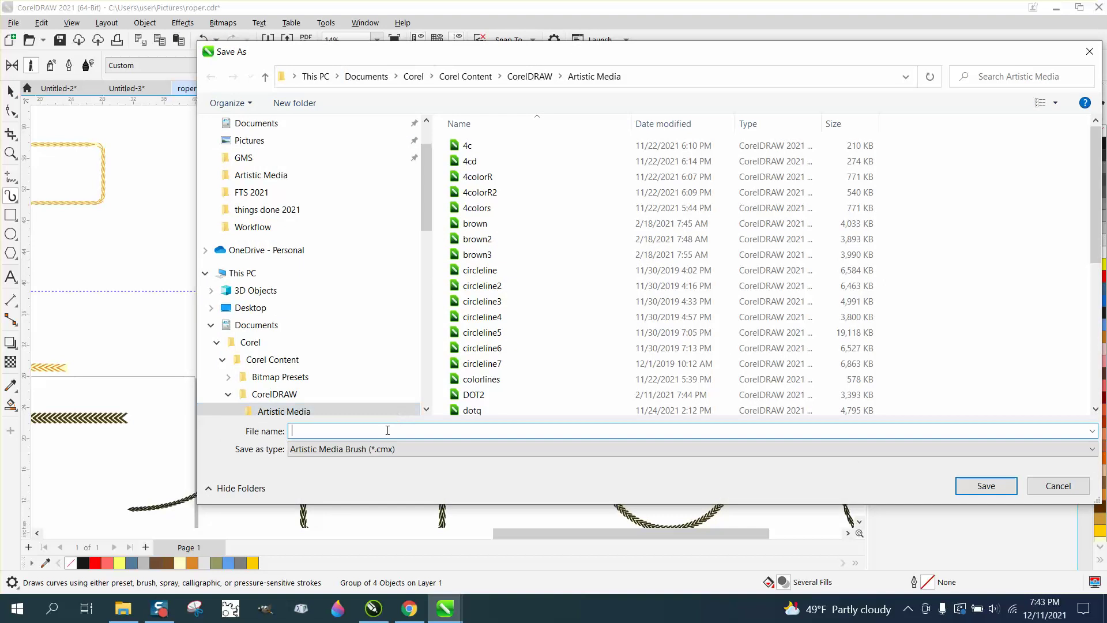
type("roper")
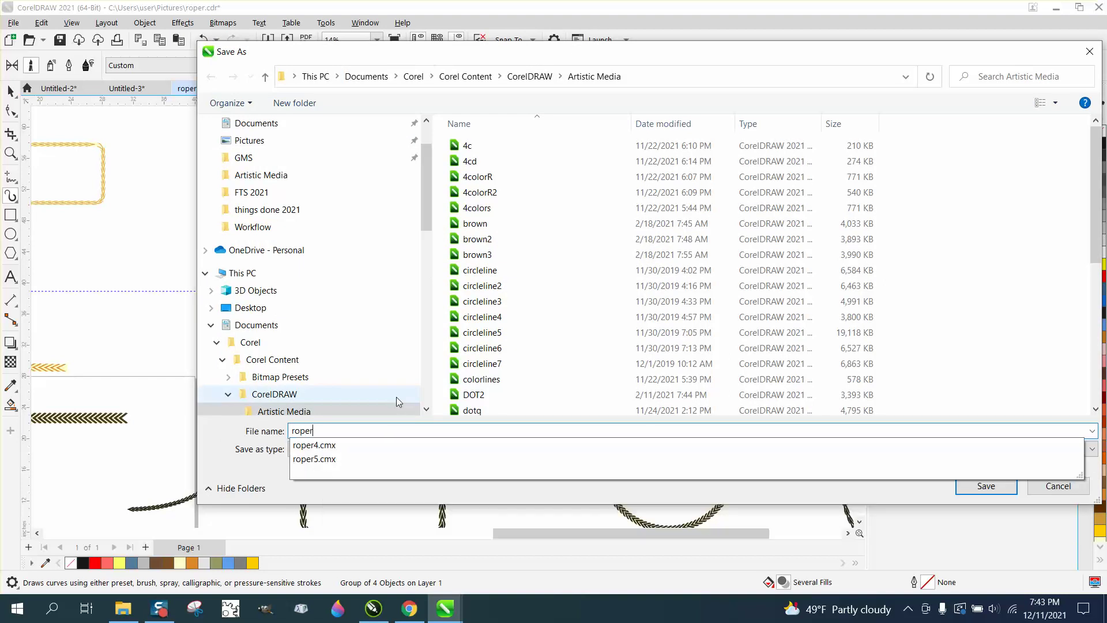
type("0")
left_click(985, 486)
Paint a wavy stroke above the straight ropes with the rope brush, set its stroke width to 2 inches, and deselect it
scroll(553, 317, "down", 1)
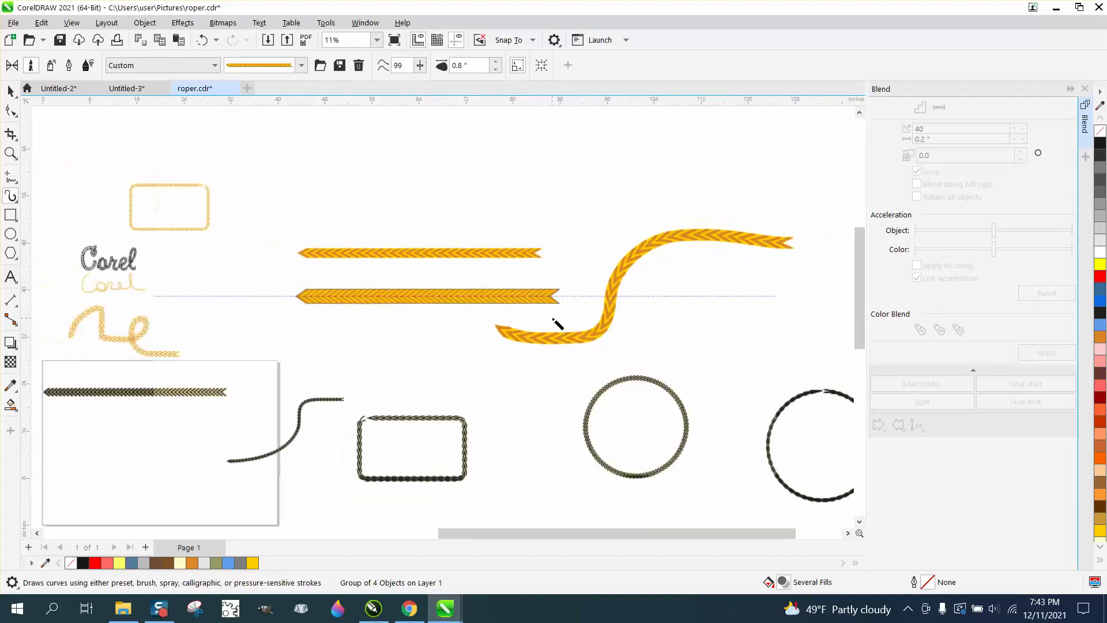
mouse_move(345, 182)
left_mouse_down()
mouse_move(500, 156)
mouse_move(729, 178)
left_mouse_up()
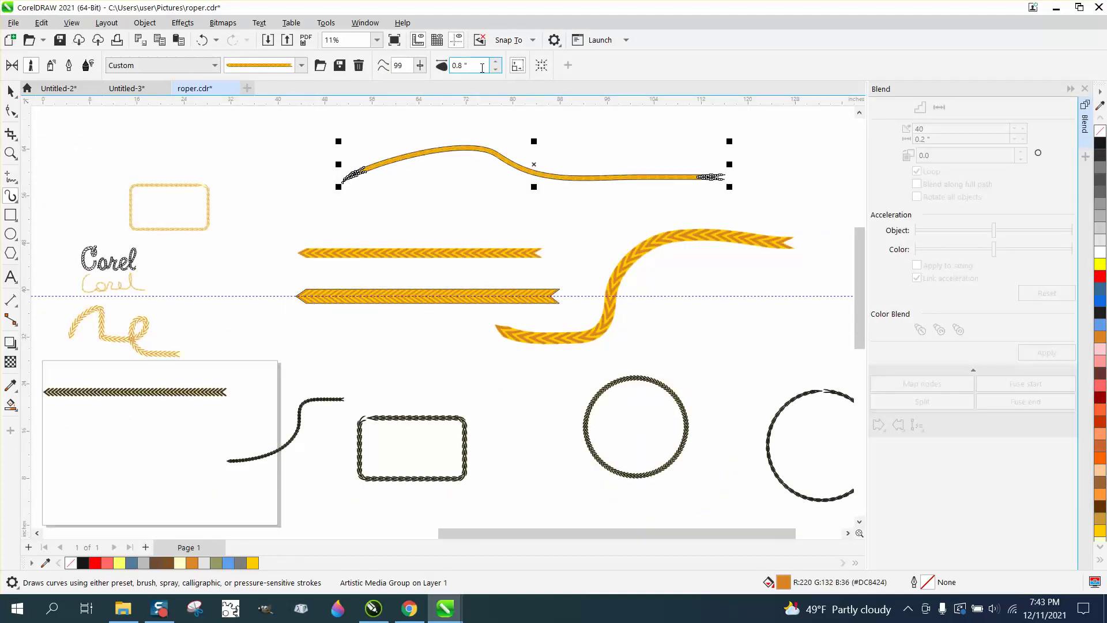
left_click_drag(482, 67, 418, 65)
type("2")
key("Return")
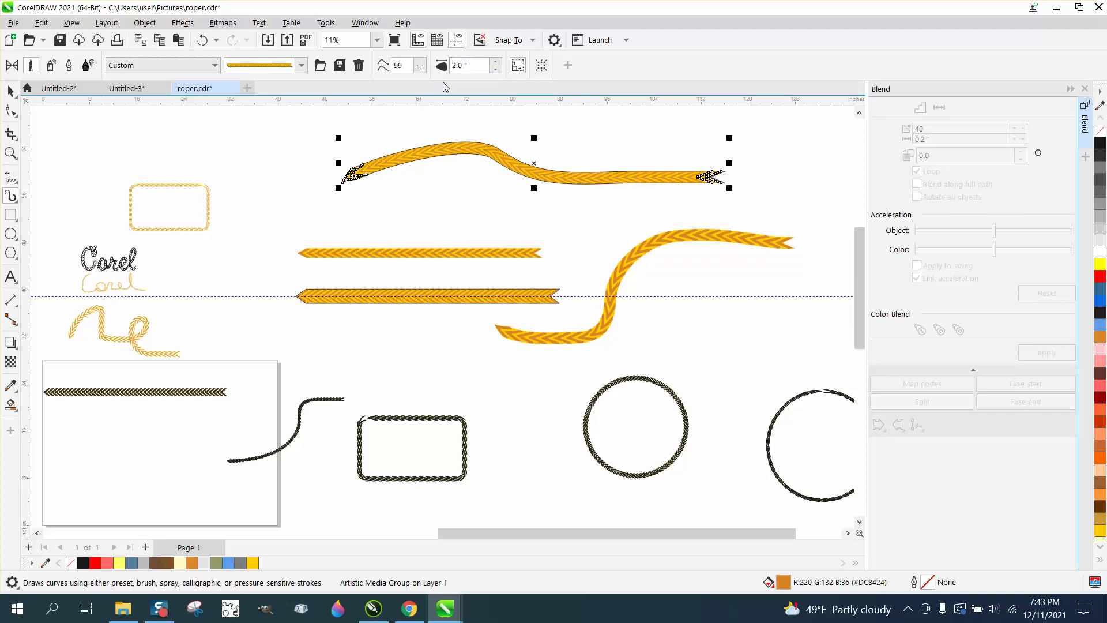
left_click(10, 91)
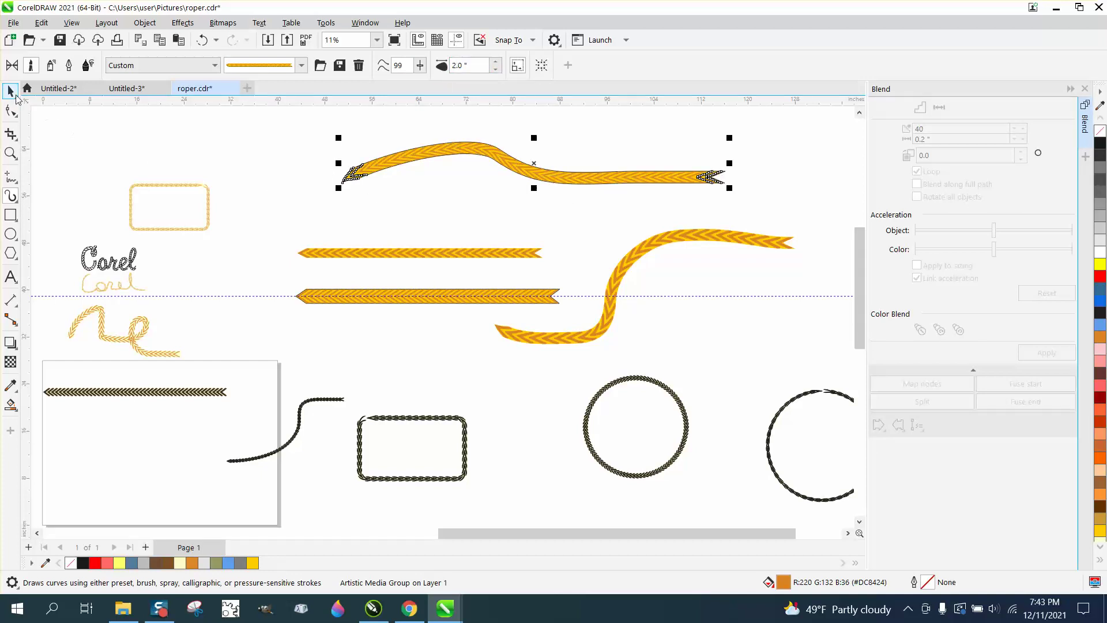
left_click(275, 147)
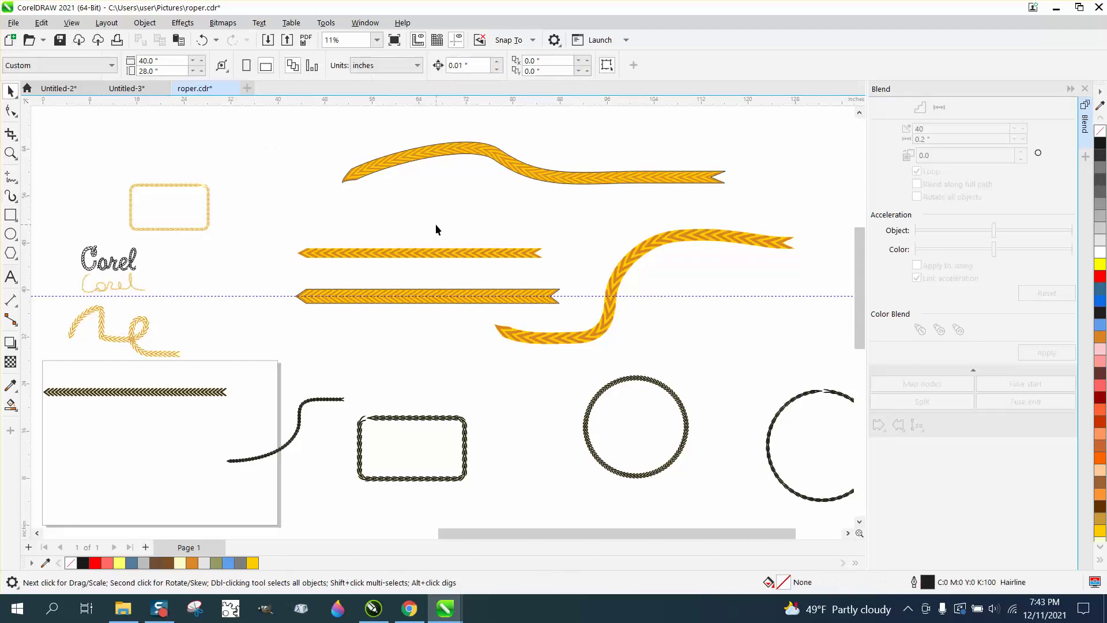
Examine the new rope stroke, the rope-style Corel lettering and the corner of the rounded rope rectangle up close
left_click(526, 180)
scroll(445, 176, "down", 1)
scroll(443, 173, "down", 1)
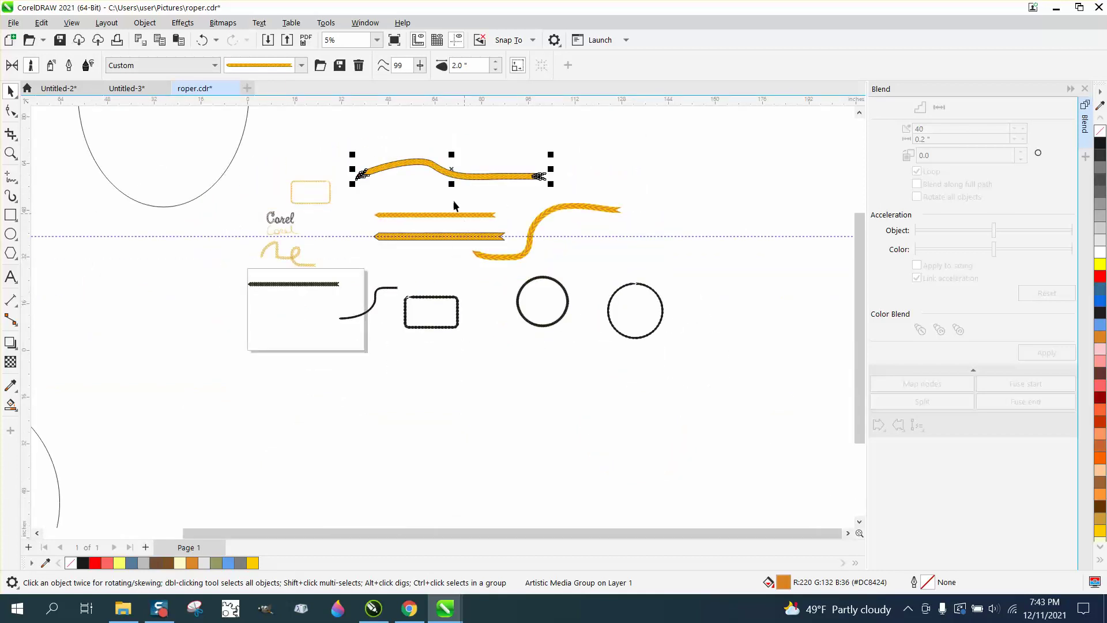
left_click(10, 154)
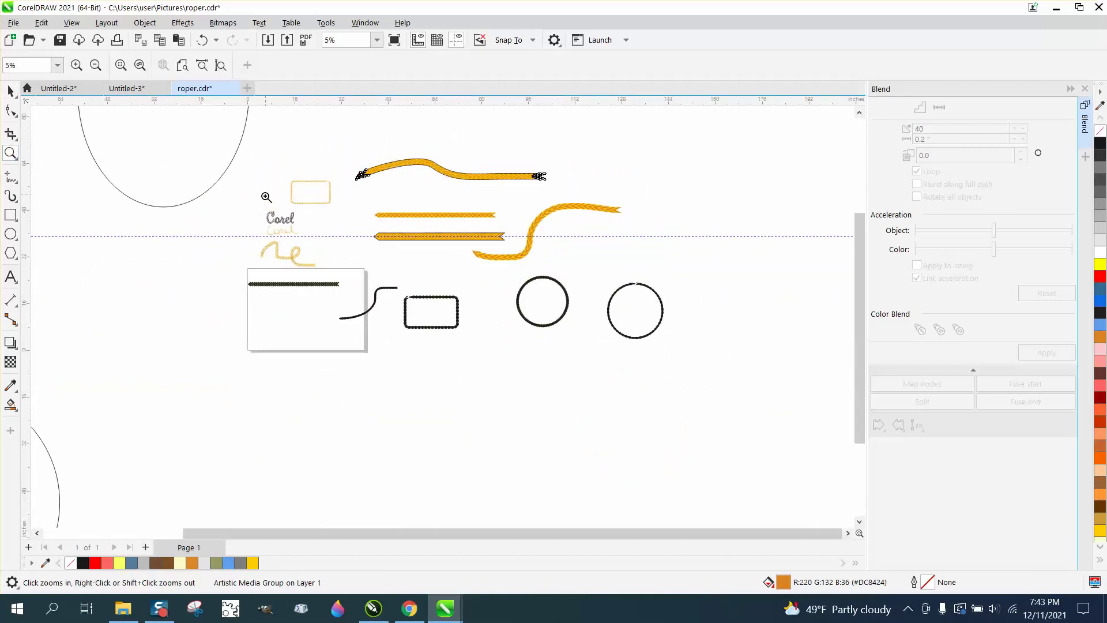
left_click_drag(261, 206, 328, 243)
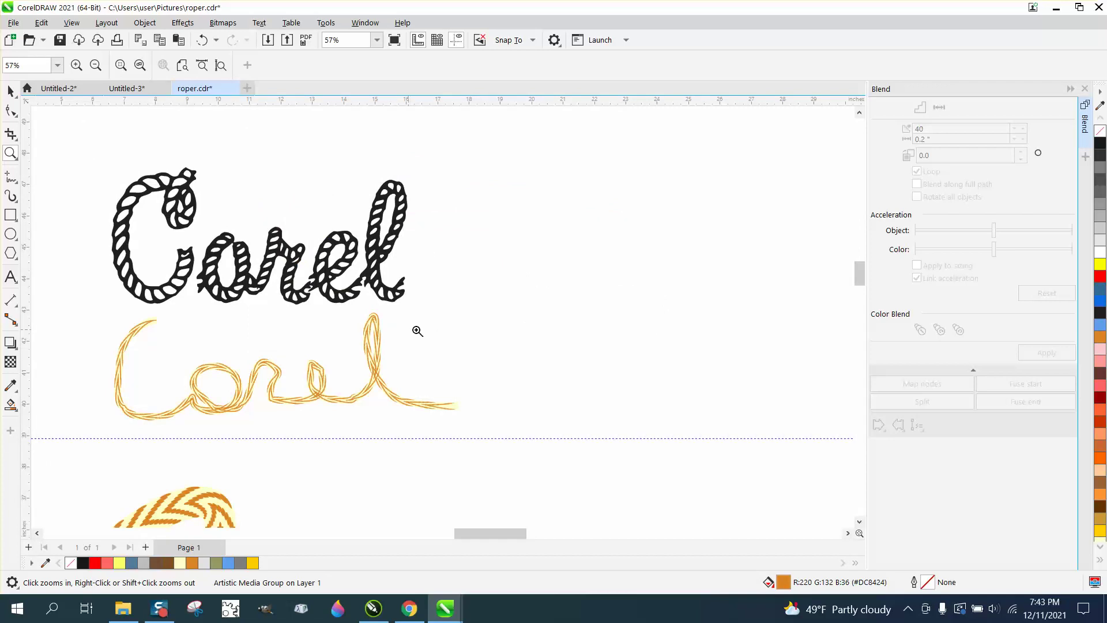
scroll(499, 368, "down", 4)
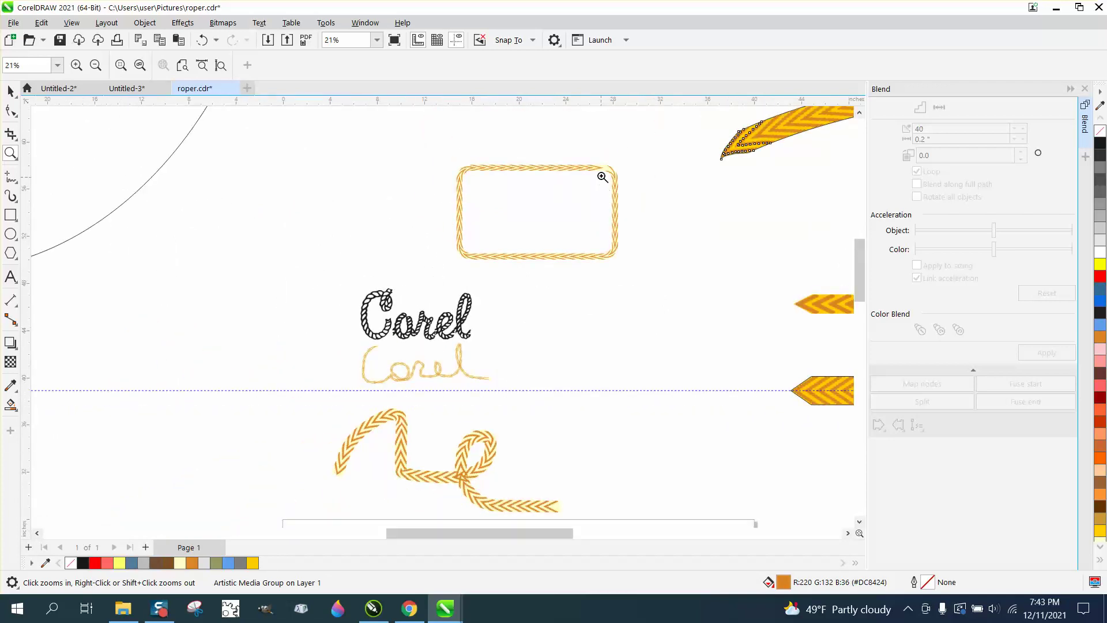
left_click_drag(589, 155, 634, 186)
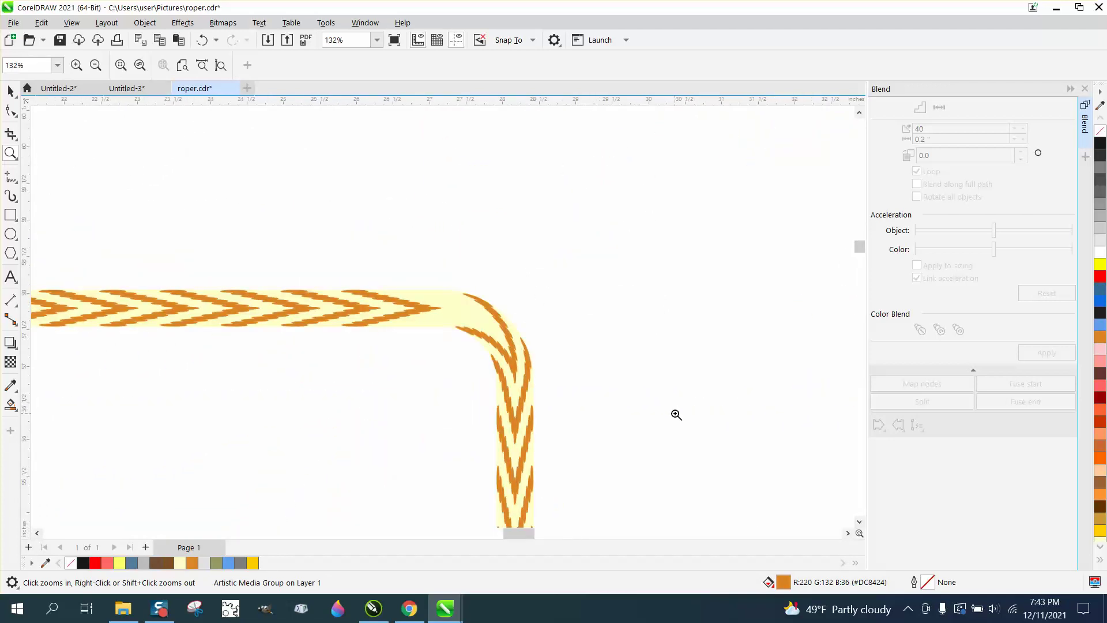